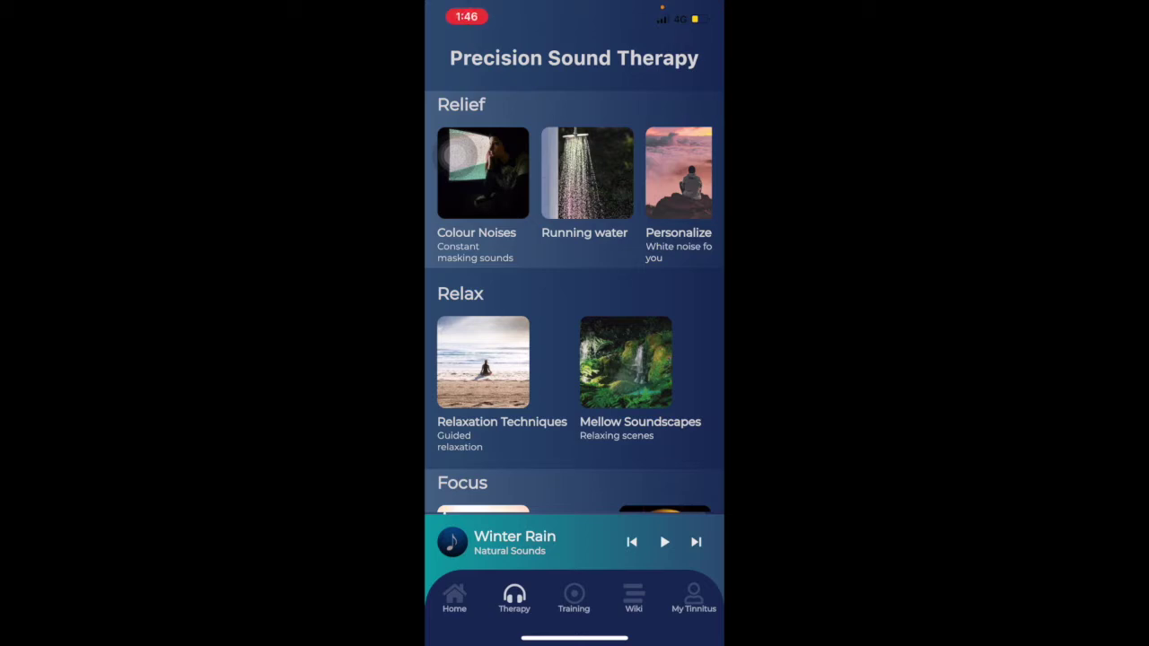
# Step: Scroll the Therapy list down to the Focus and Sleep rows and open Natural Sounds
pyautogui.scroll(2, 575, 305)
pyautogui.scroll(-5, 458, 154)
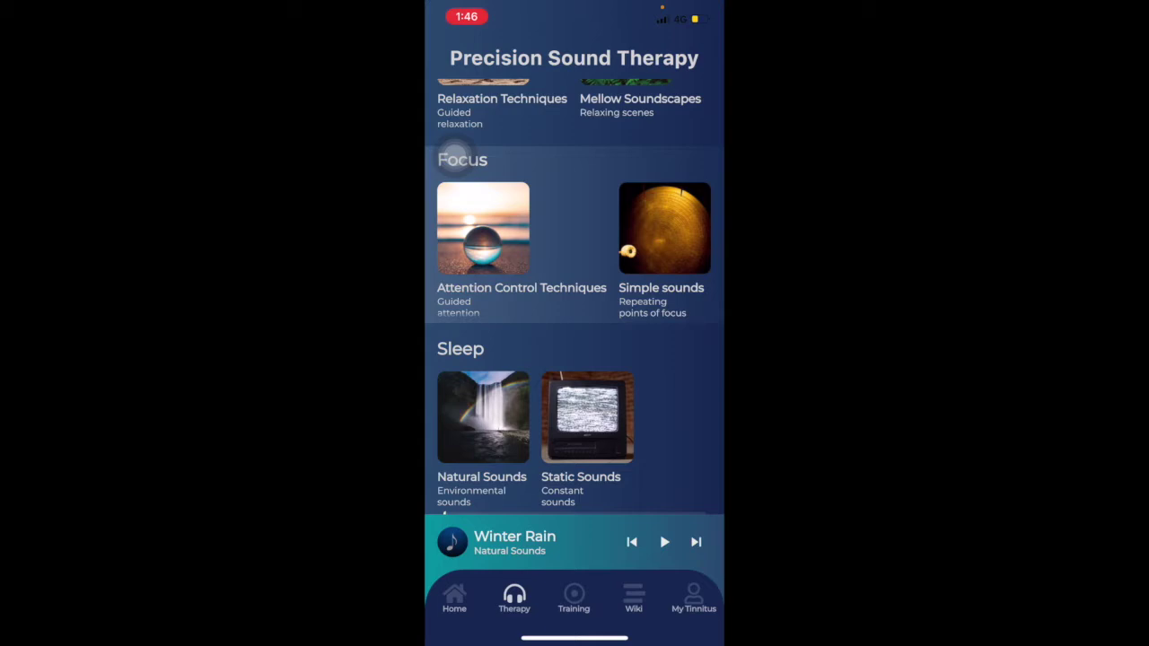
pyautogui.scroll(-1, 453, 155)
pyautogui.click(483, 417)
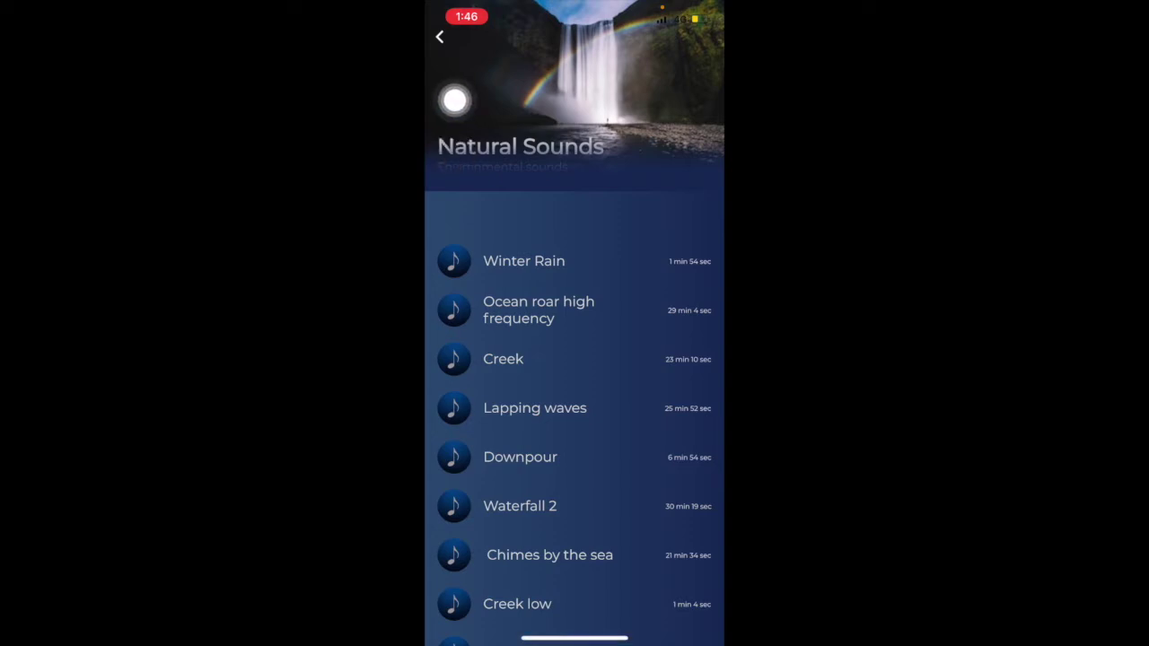
# Step: Start playing the Winter Rain track and dismiss the Now Playing view
pyautogui.click(523, 261)
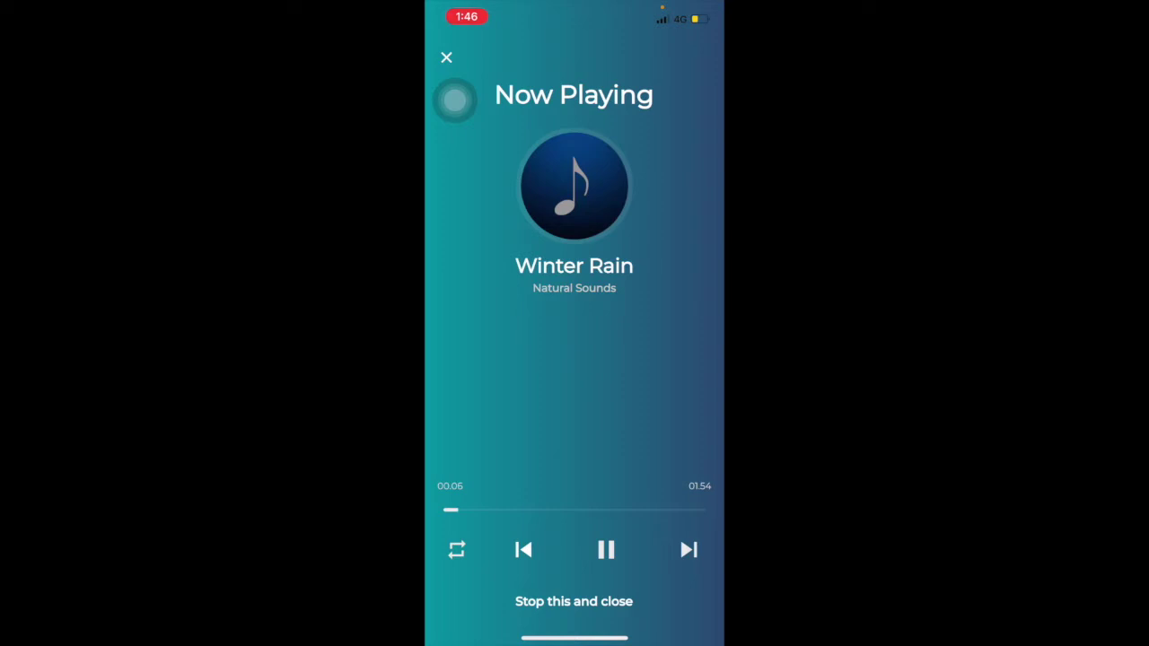
pyautogui.moveTo(455, 101); pyautogui.dragTo(455, 190)
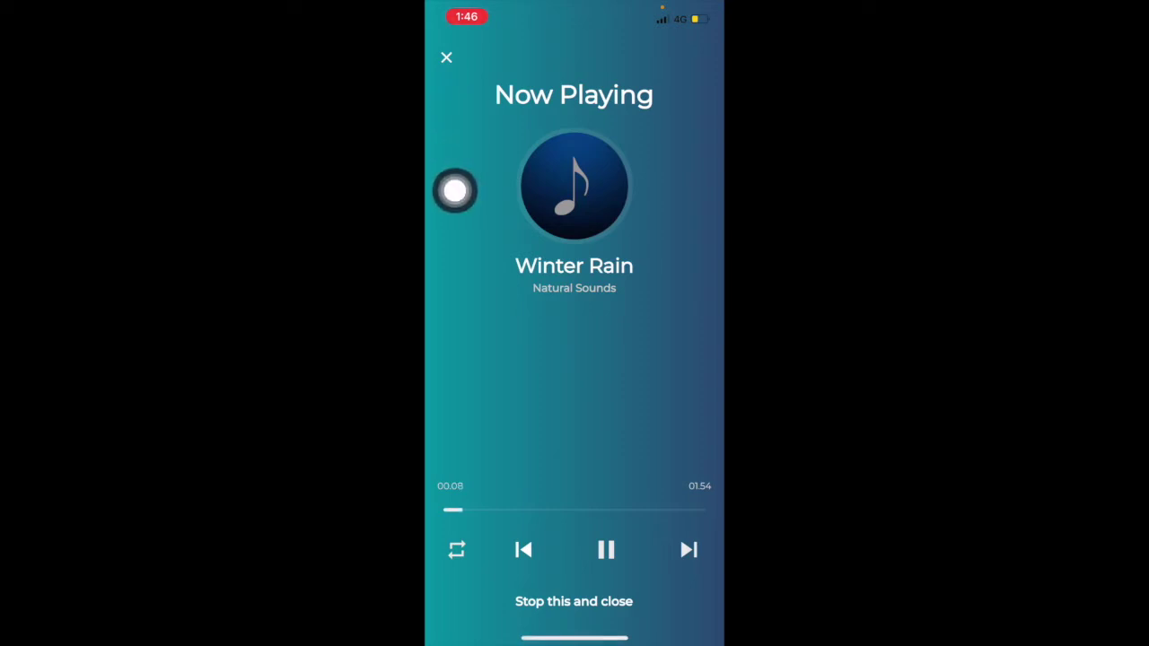
pyautogui.click(446, 57)
# Step: Pause Winter Rain from the mini-player and go to the Training exercises
pyautogui.scroll(-2, 455, 190)
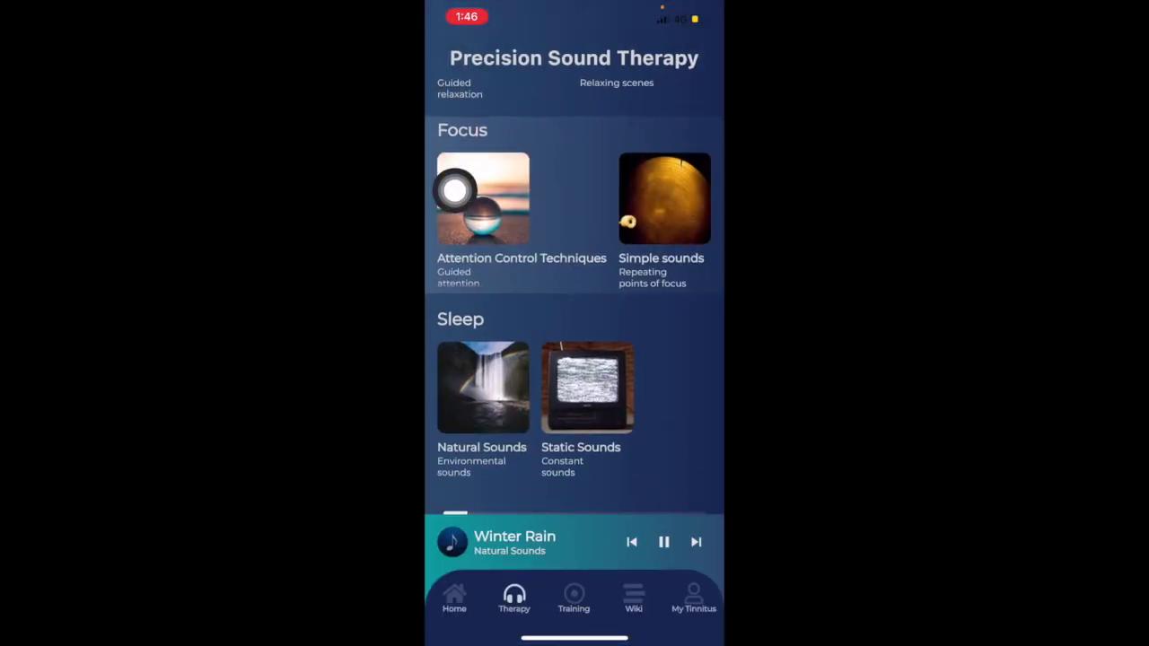
pyautogui.scroll(5, 456, 190)
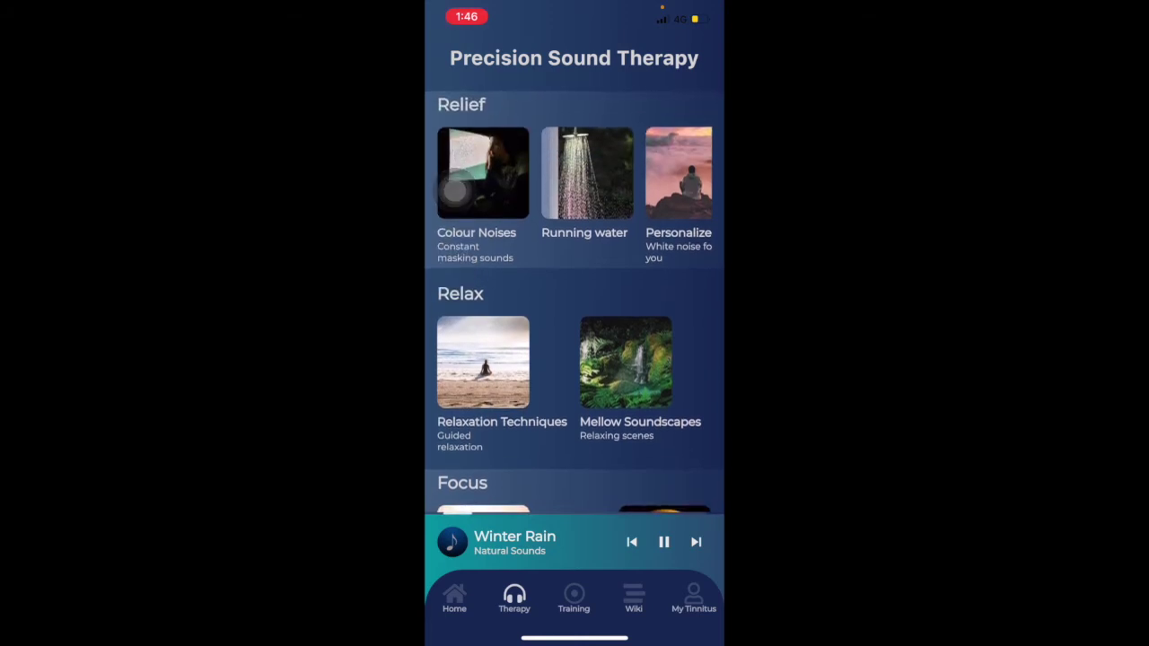
pyautogui.scroll(-2, 455, 191)
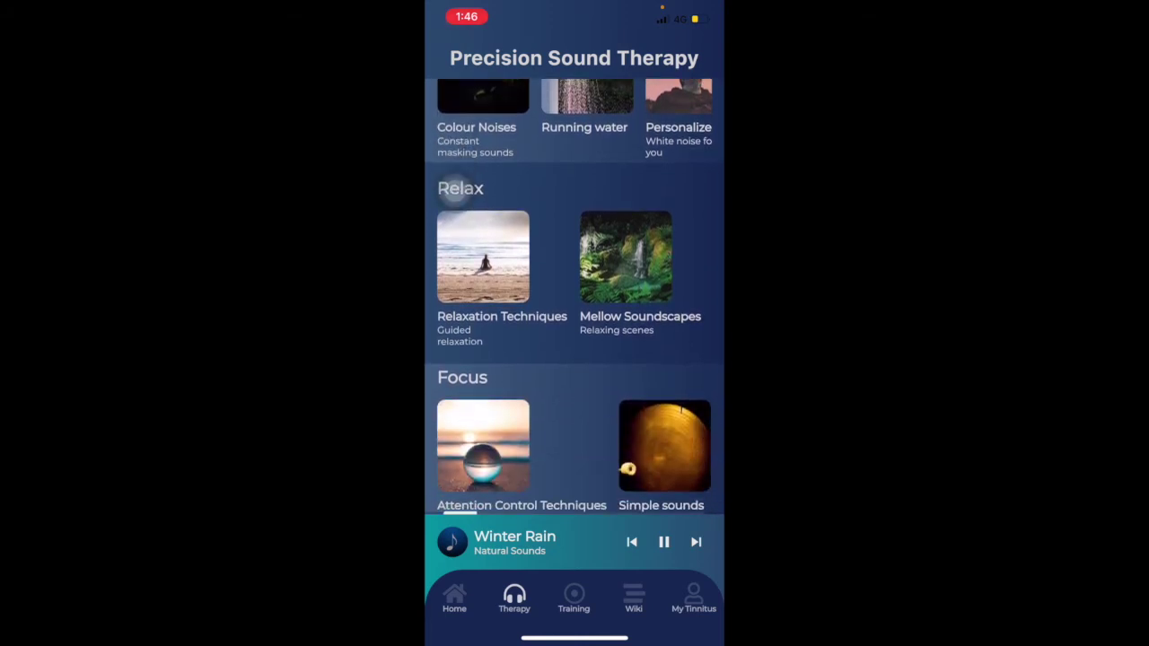
pyautogui.click(665, 542)
pyautogui.click(574, 597)
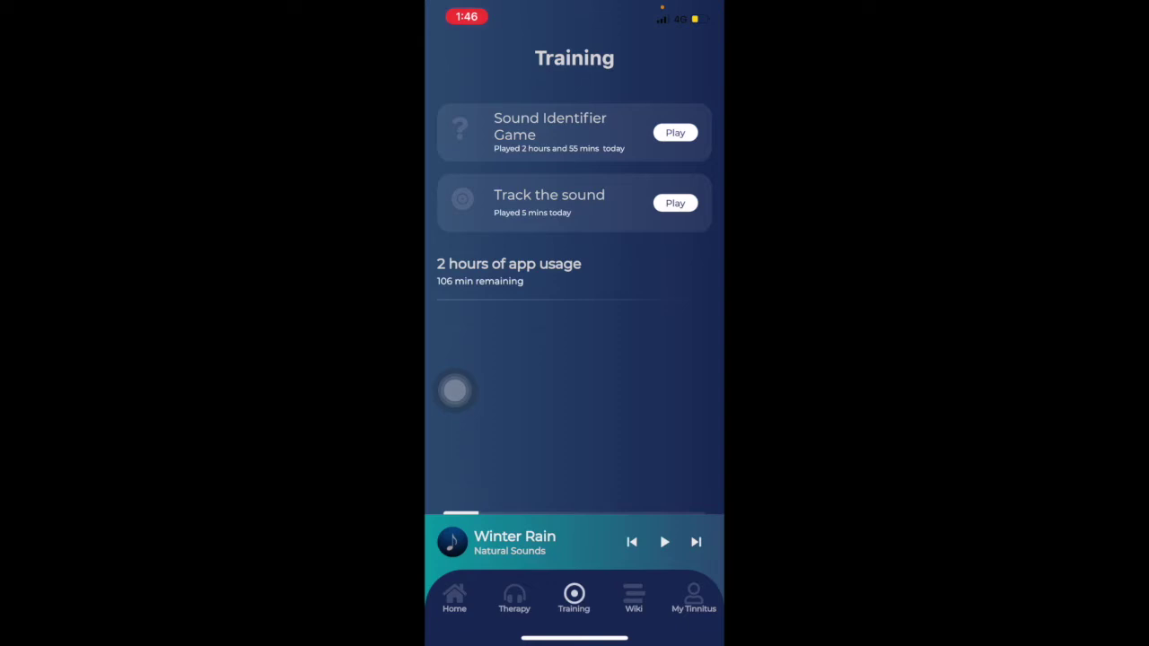
# Step: Launch the Sound Identifier Game from the Training list, opening Level 17
pyautogui.click(675, 132)
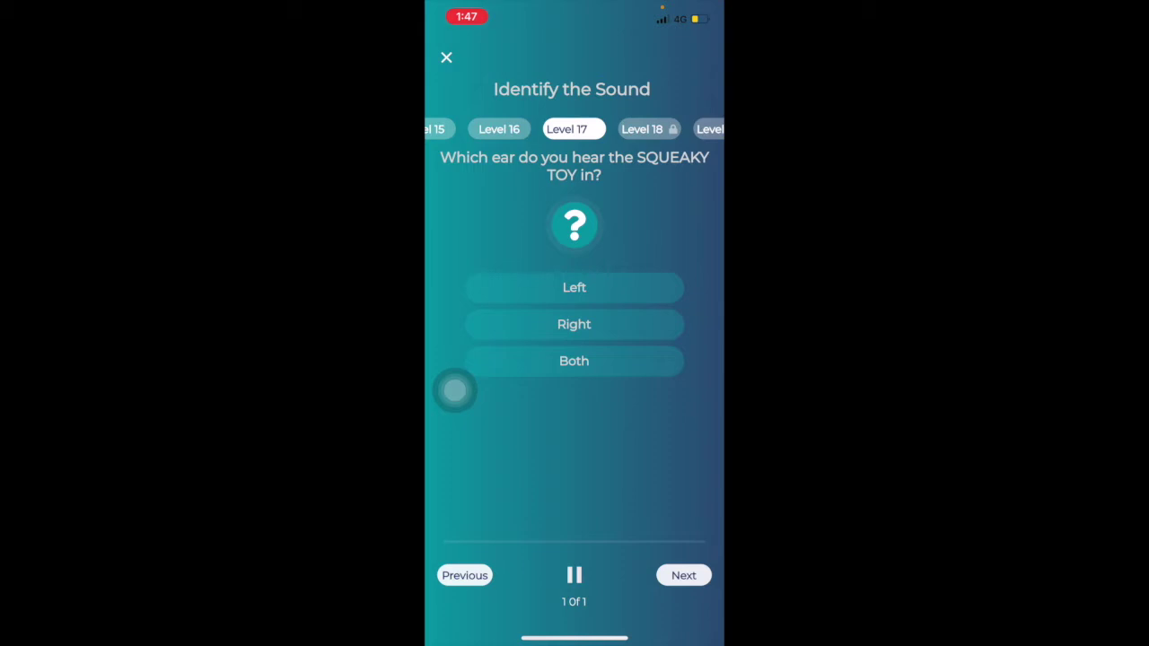
# Step: Raise the volume, answer Left for the squeaky toy, then swipe the level strip
pyautogui.press('XF86AudioRaiseVolume')
pyautogui.click(575, 288)
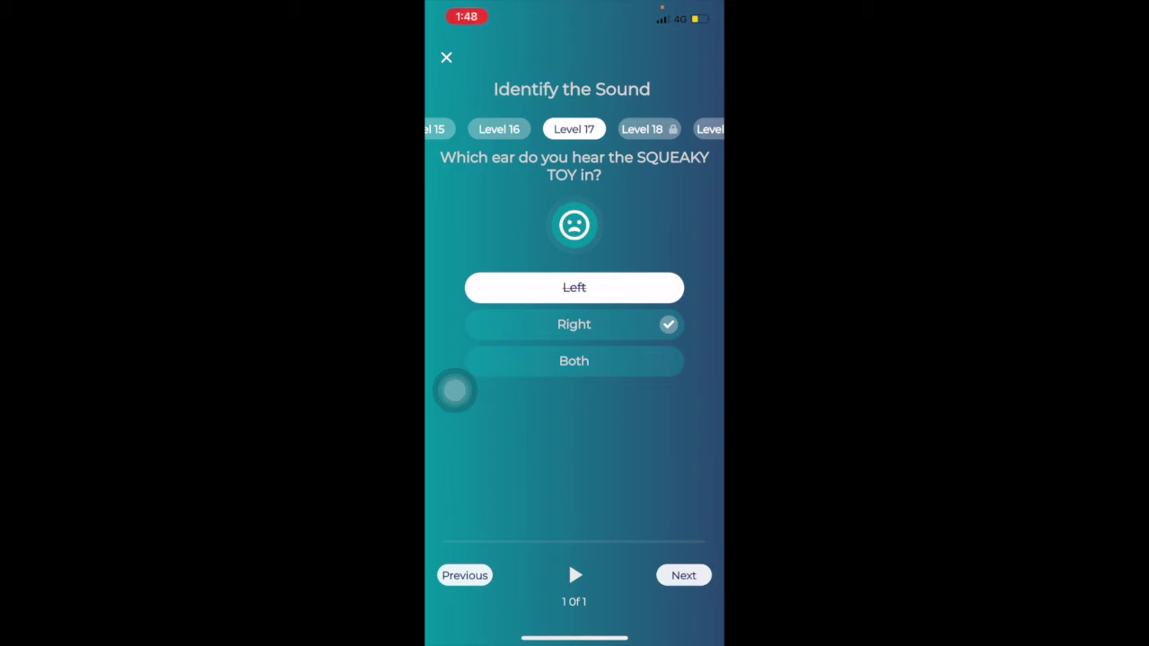
pyautogui.hscroll(-5, 574, 129)
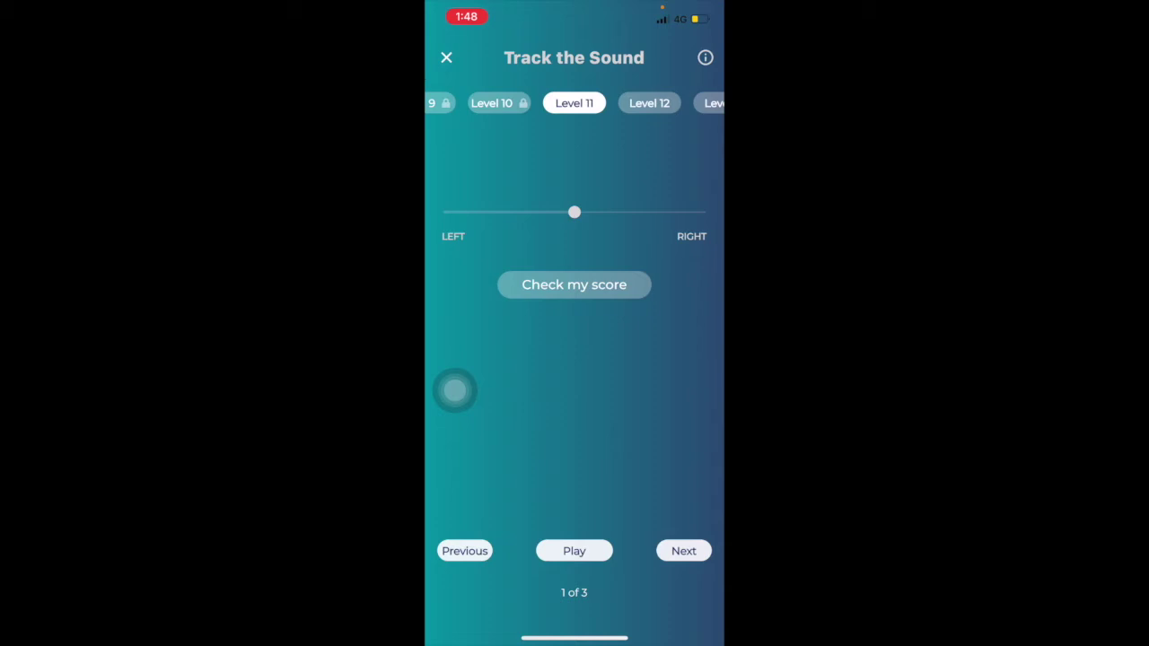
# Step: Play a Level 11 Track the Sound round, checking the score three times to a best of 84%, then close it
pyautogui.click(575, 551)
pyautogui.click(573, 285)
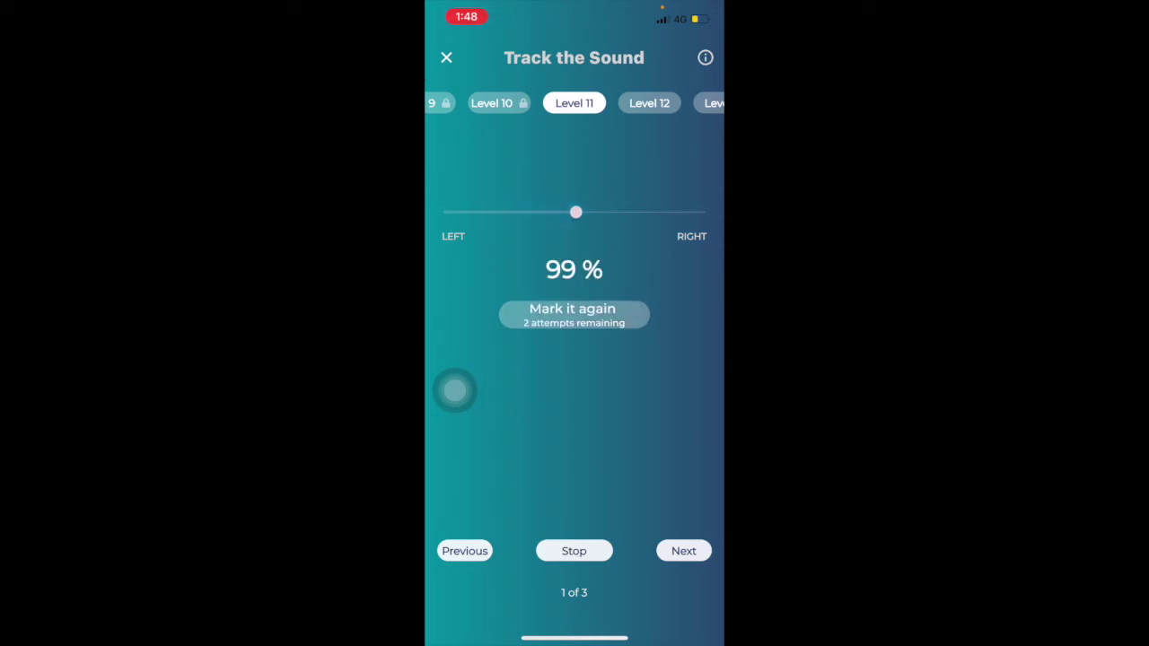
pyautogui.click(574, 315)
pyautogui.click(573, 284)
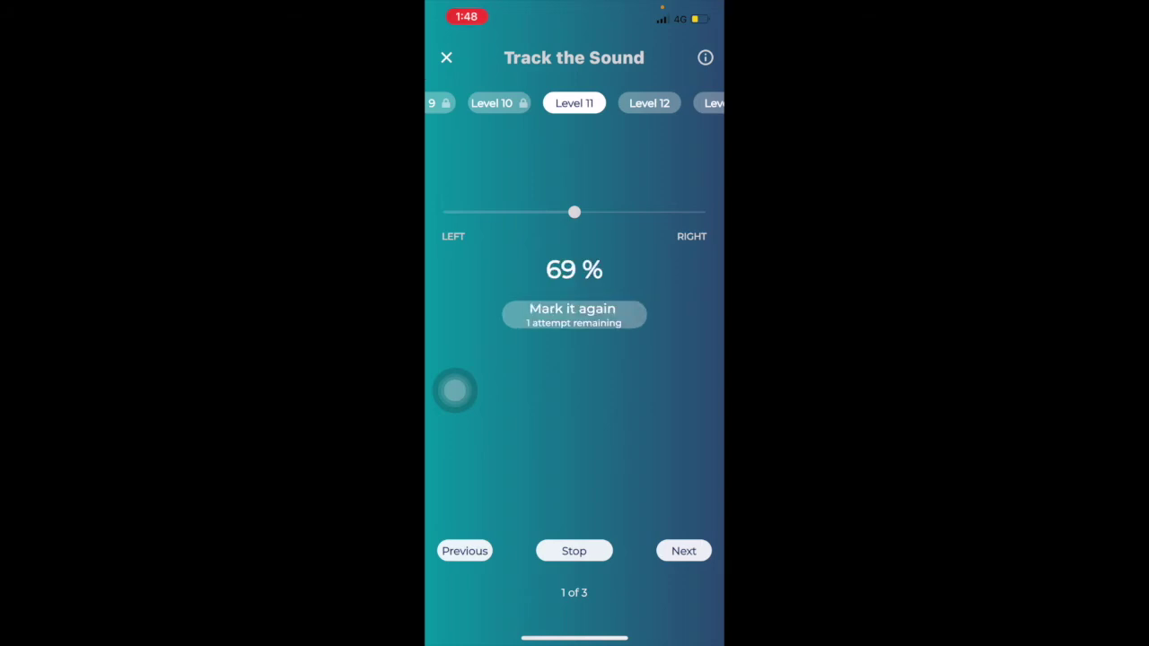
pyautogui.click(574, 314)
pyautogui.click(573, 285)
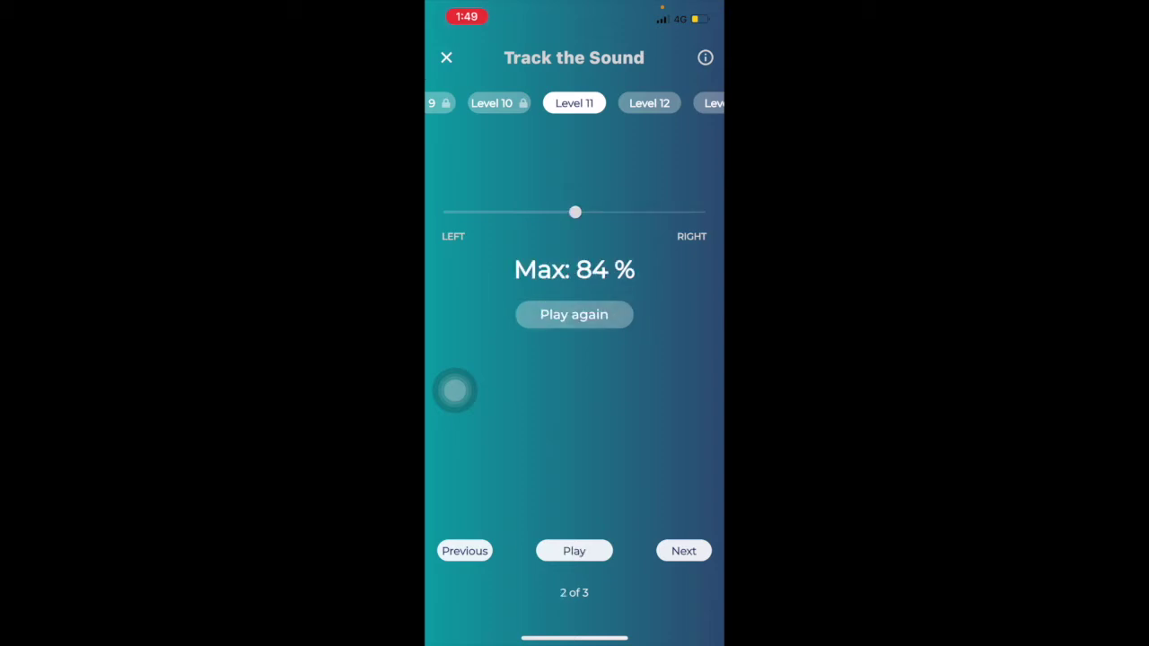
pyautogui.click(446, 57)
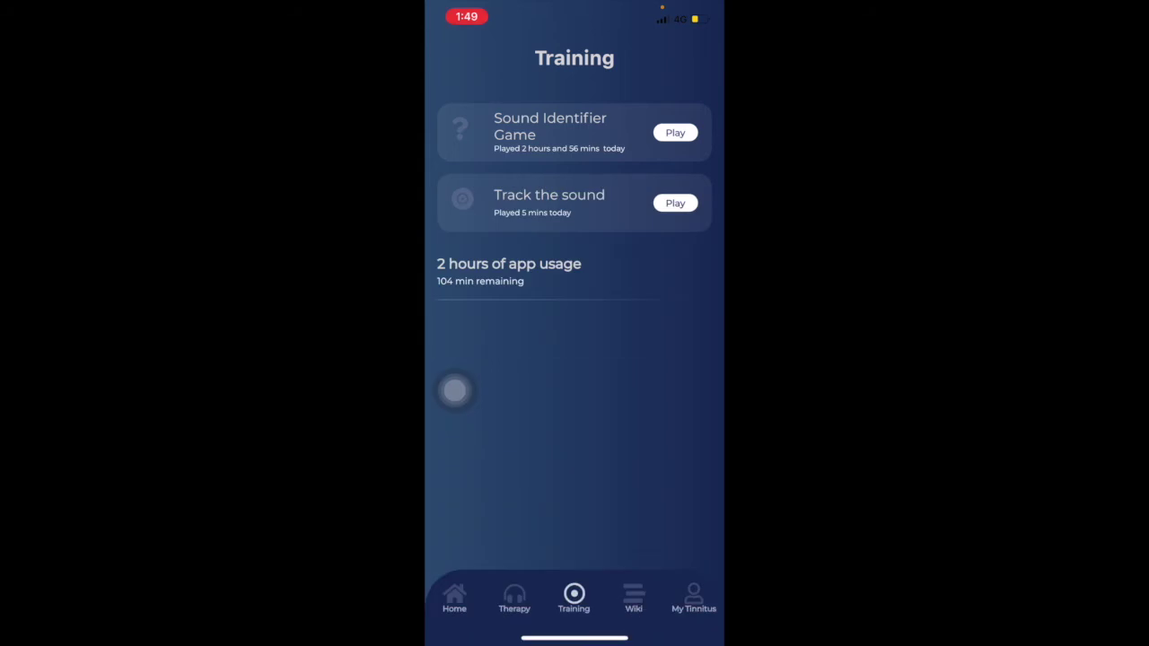
# Step: Go to My Tinnitus and open Calibrate, showing a 6.0 KHz initial pitch
pyautogui.click(694, 599)
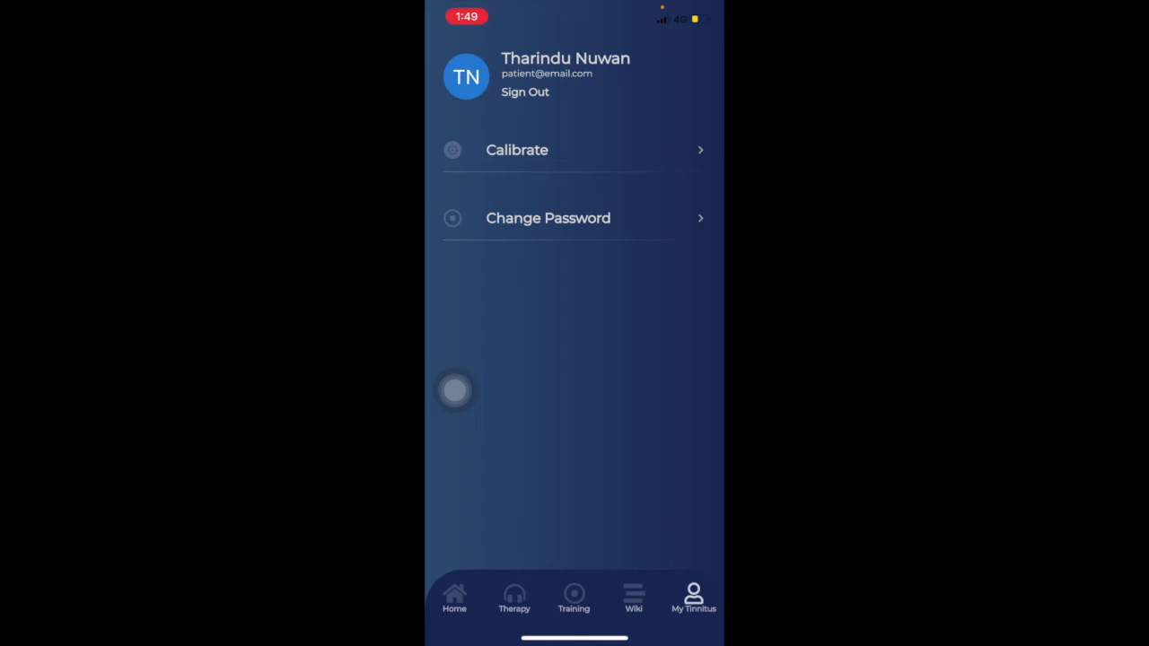
pyautogui.click(517, 150)
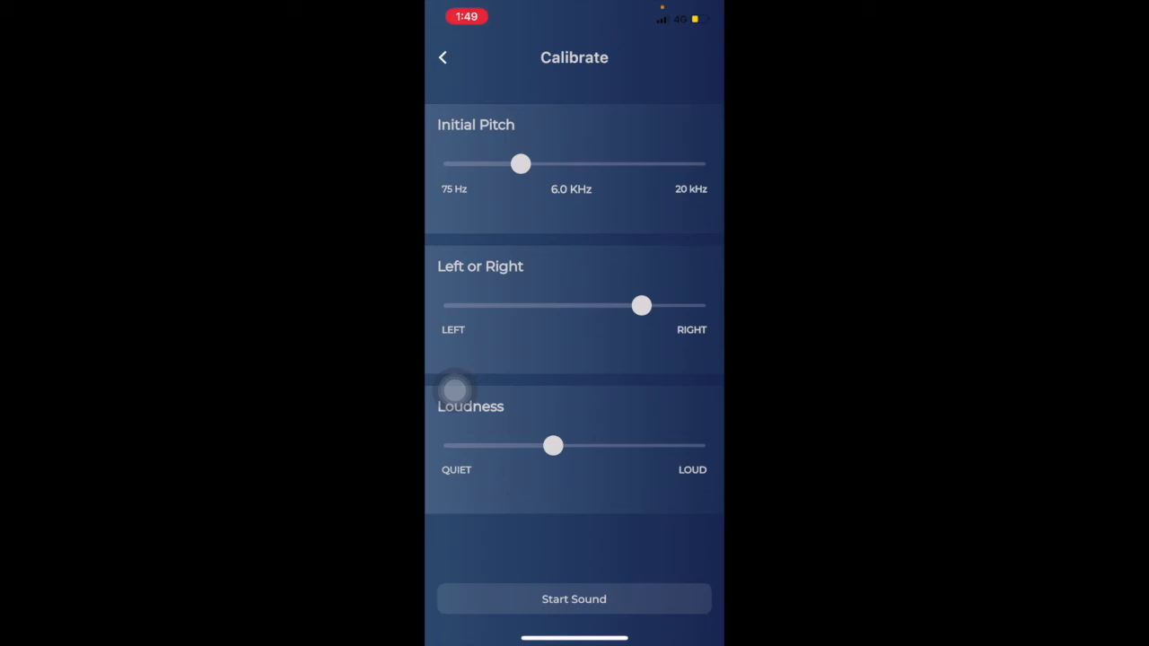
# Step: Play the test tone, set pitch to 7.1 KHz with near-centre balance and medium loudness, then exit
pyautogui.click(573, 599)
pyautogui.moveTo(553, 445)
pyautogui.mouseDown()
pyautogui.moveTo(529, 445)
pyautogui.moveTo(652, 446)
pyautogui.moveTo(548, 446)
pyautogui.mouseUp()
pyautogui.moveTo(641, 306); pyautogui.dragTo(548, 305)
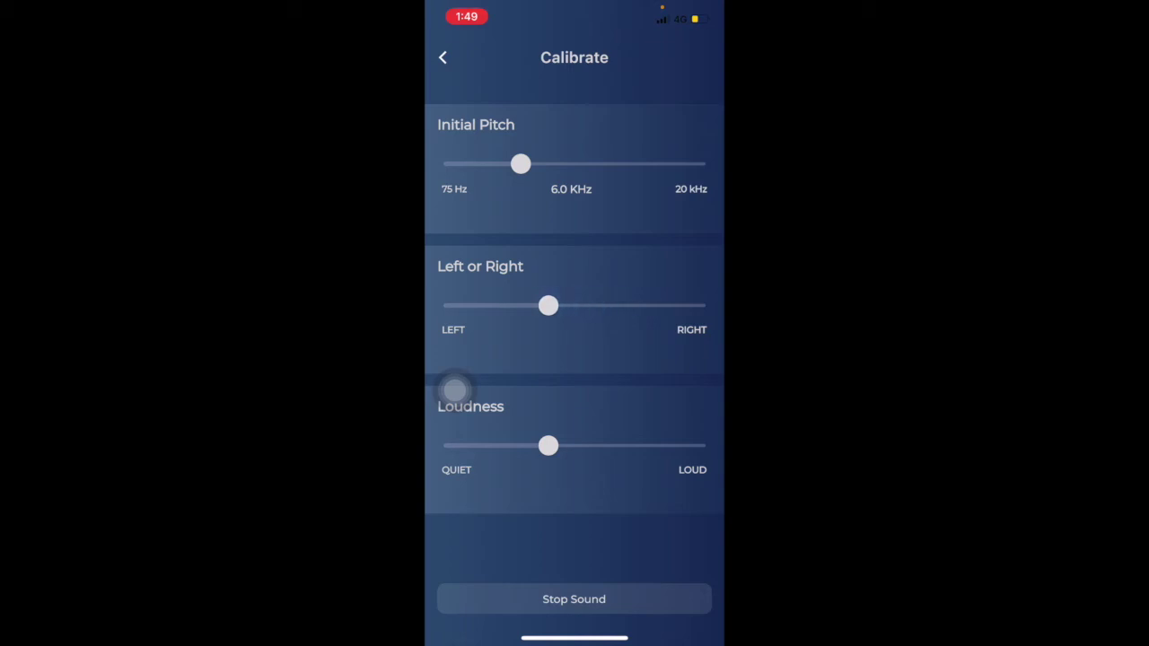
pyautogui.moveTo(520, 163)
pyautogui.mouseDown()
pyautogui.moveTo(620, 164)
pyautogui.moveTo(504, 163)
pyautogui.mouseUp()
pyautogui.moveTo(548, 305); pyautogui.dragTo(581, 306)
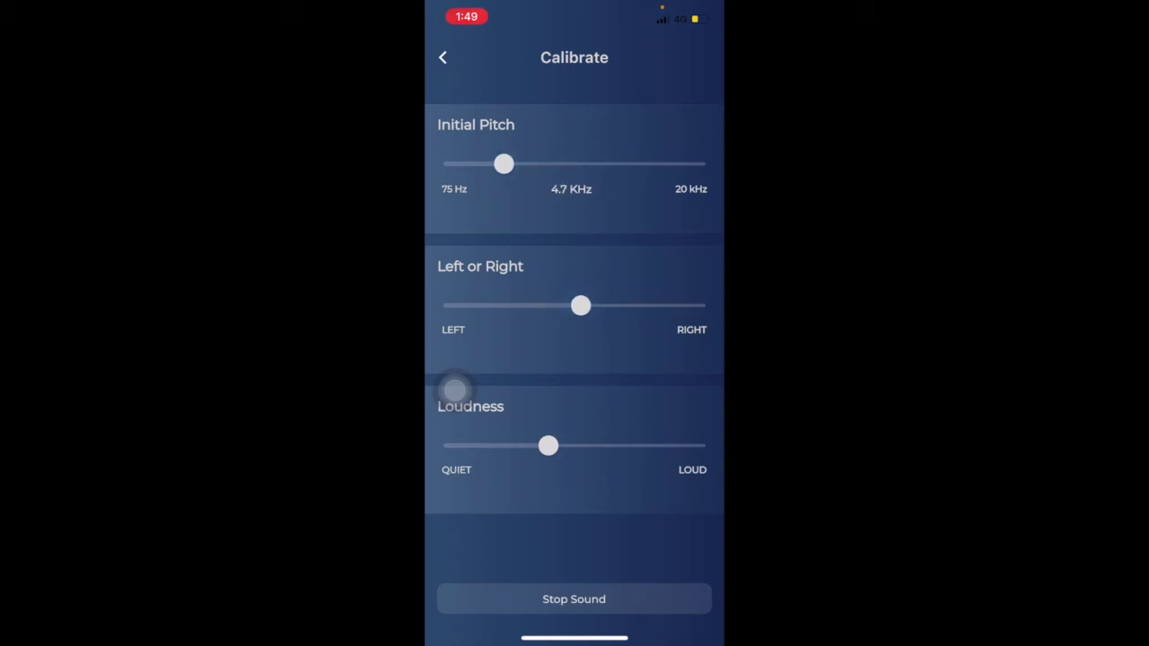
pyautogui.moveTo(548, 445)
pyautogui.mouseDown()
pyautogui.moveTo(604, 446)
pyautogui.moveTo(573, 446)
pyautogui.mouseUp()
pyautogui.moveTo(504, 163); pyautogui.dragTo(535, 164)
pyautogui.moveTo(581, 305); pyautogui.dragTo(559, 306)
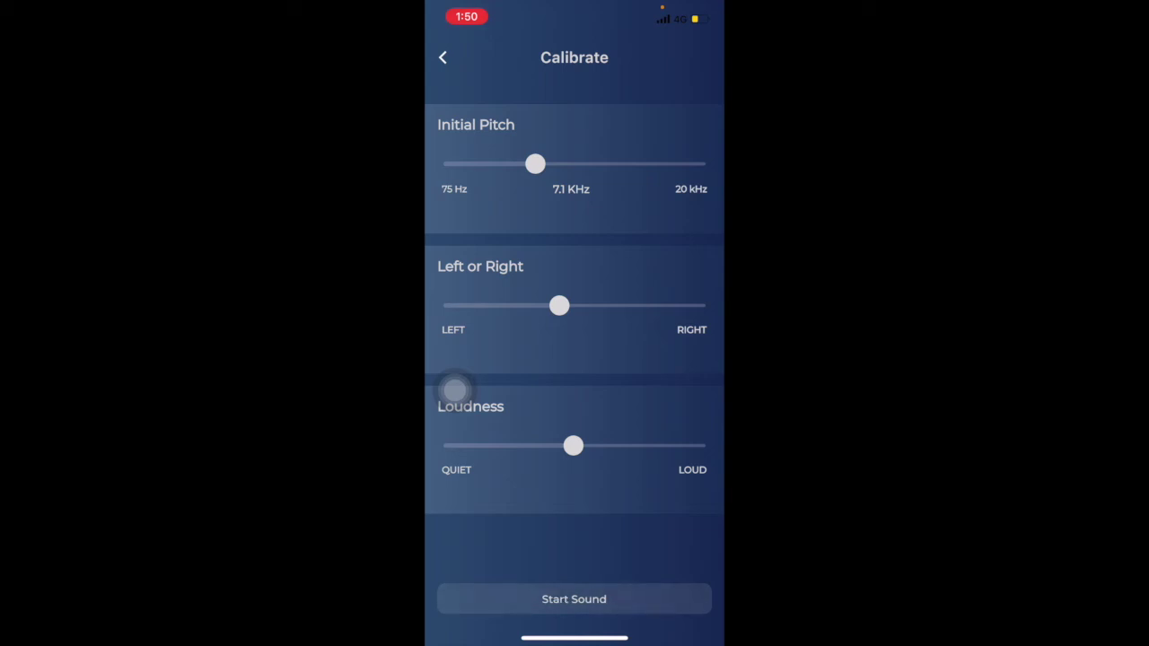
pyautogui.click(443, 57)
# Step: Read the 'What is tinnitus?' article in the Wiki
pyautogui.click(634, 597)
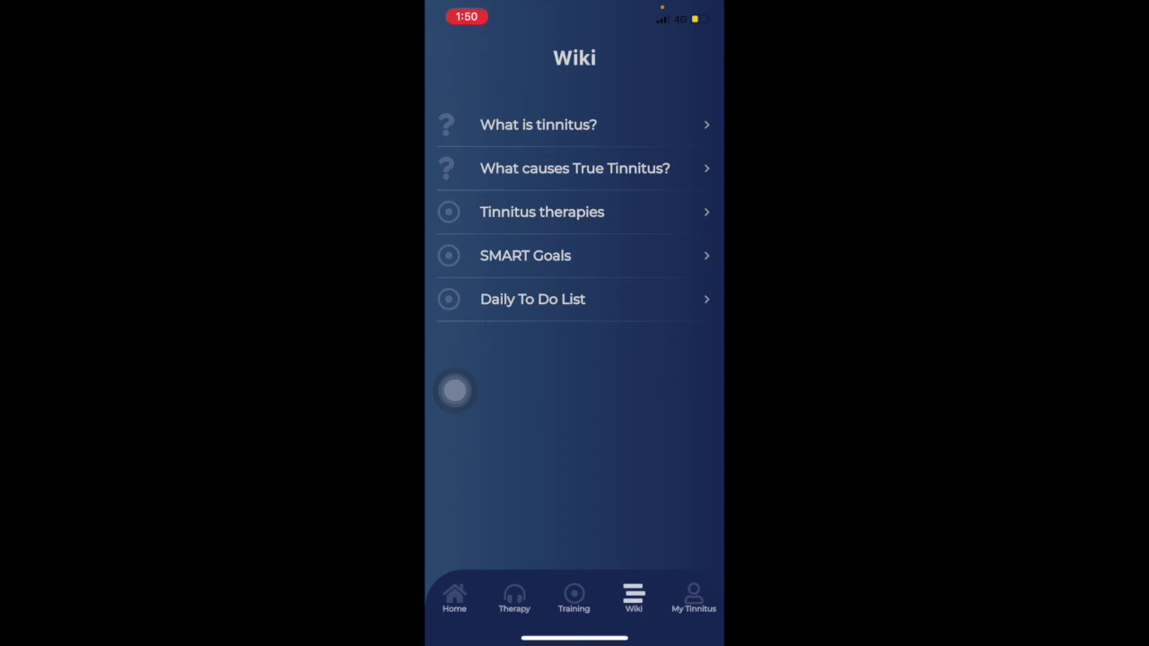
pyautogui.click(539, 125)
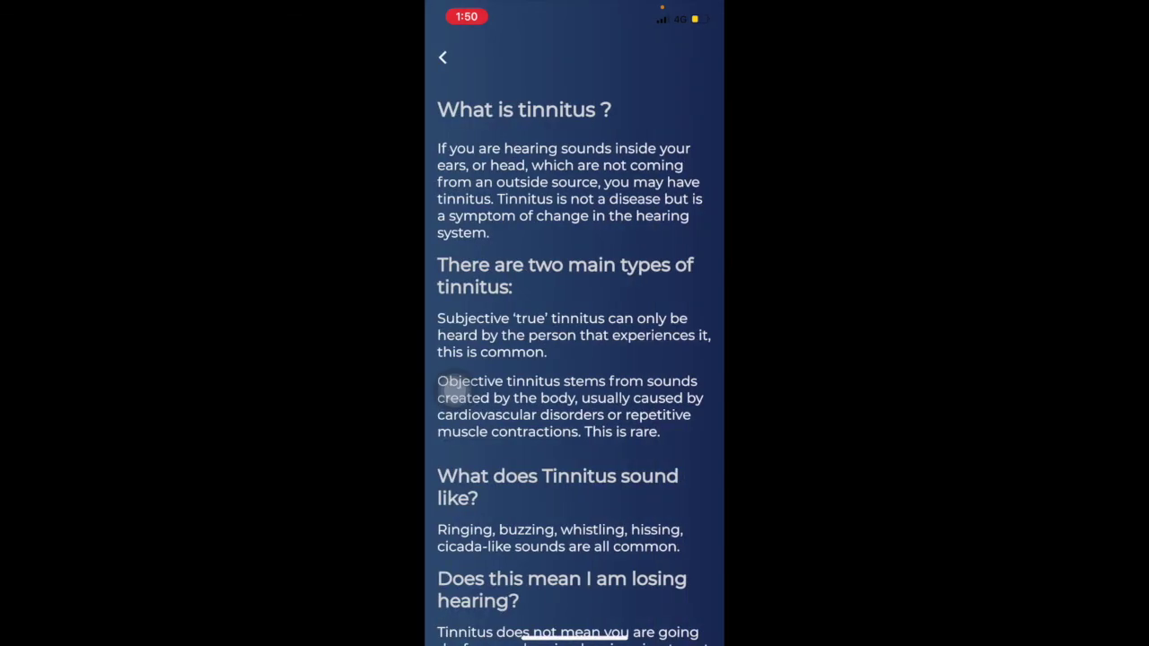
pyautogui.scroll(-2, 574, 359)
pyautogui.scroll(2, 575, 359)
pyautogui.click(443, 57)
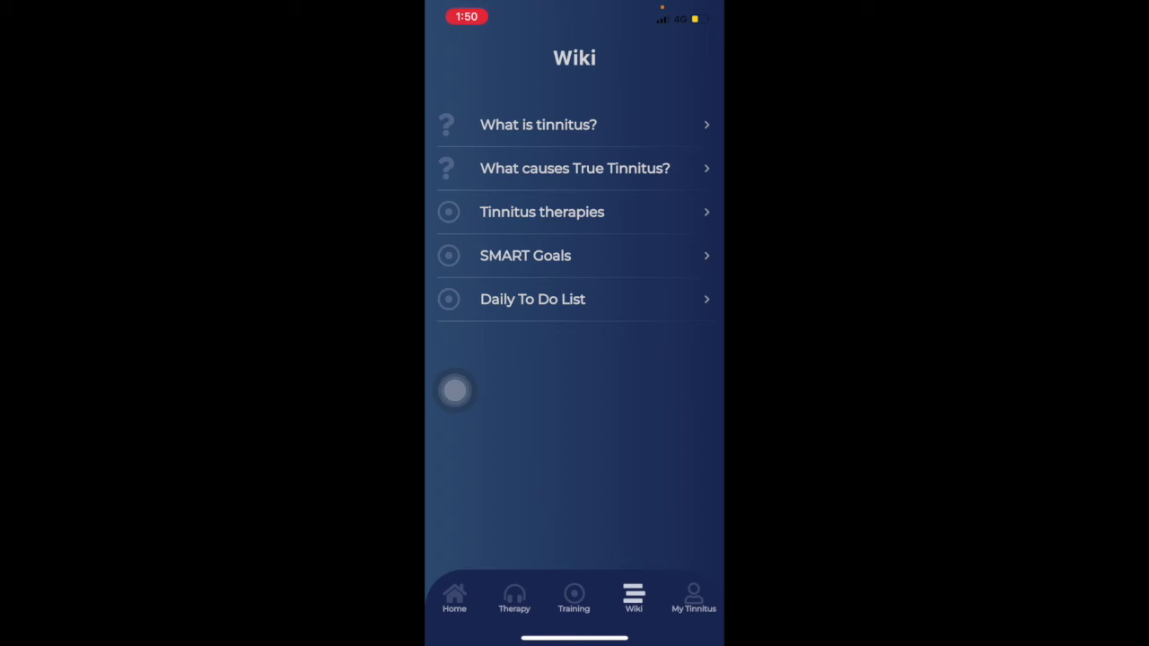
# Step: Read the Daily To Do List article, then go to the My Tinnitus profile
pyautogui.click(532, 299)
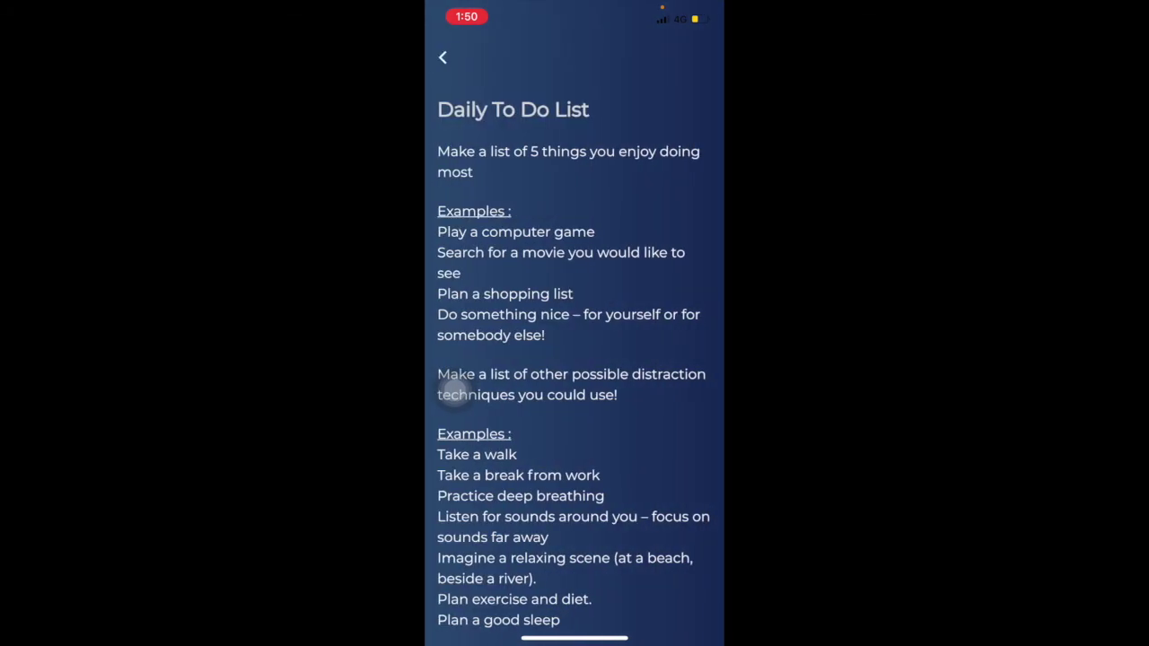
pyautogui.click(442, 56)
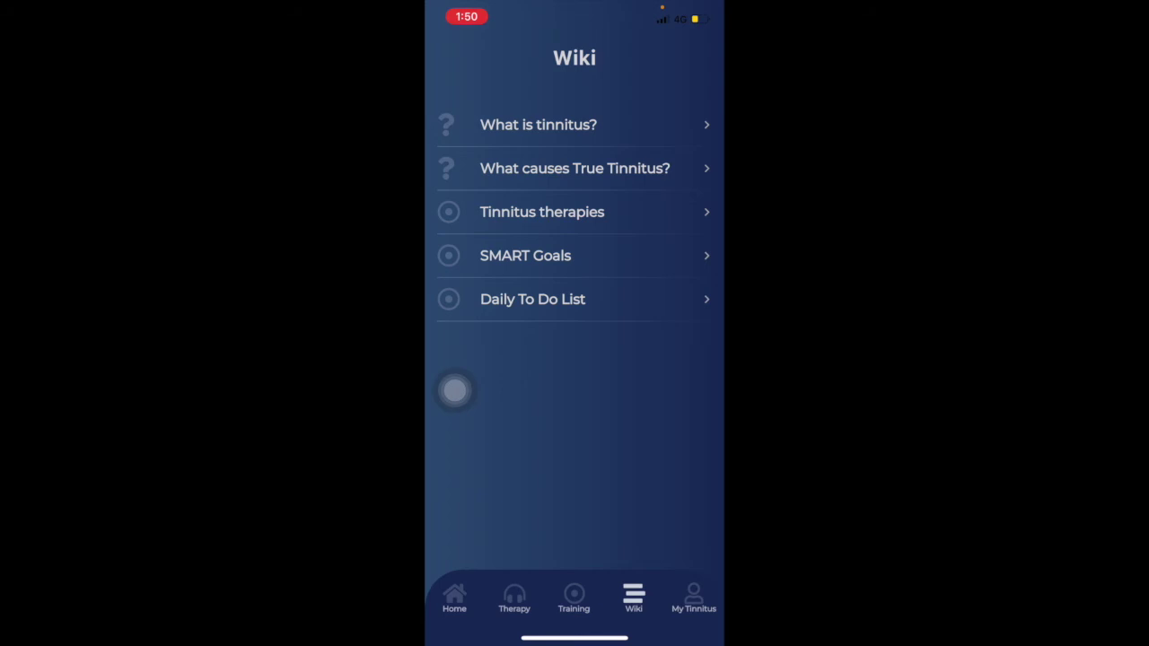
pyautogui.click(695, 597)
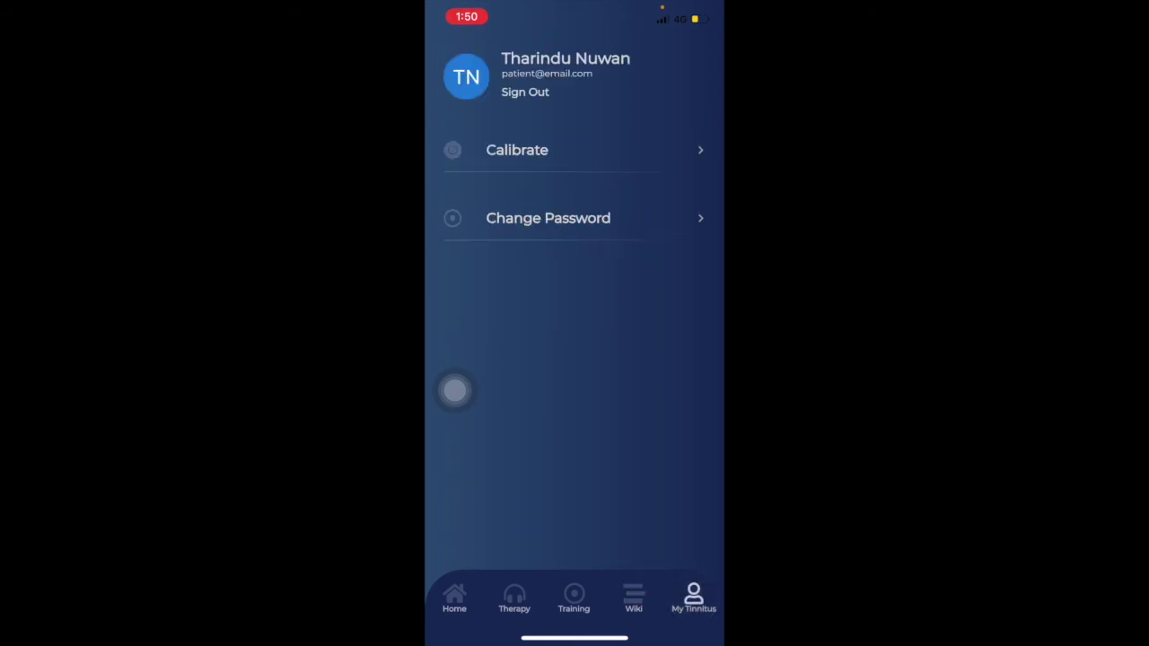
# Step: Go to the Home screen and open the Notifications list of tinnitus tips
pyautogui.click(454, 597)
pyautogui.click(575, 359)
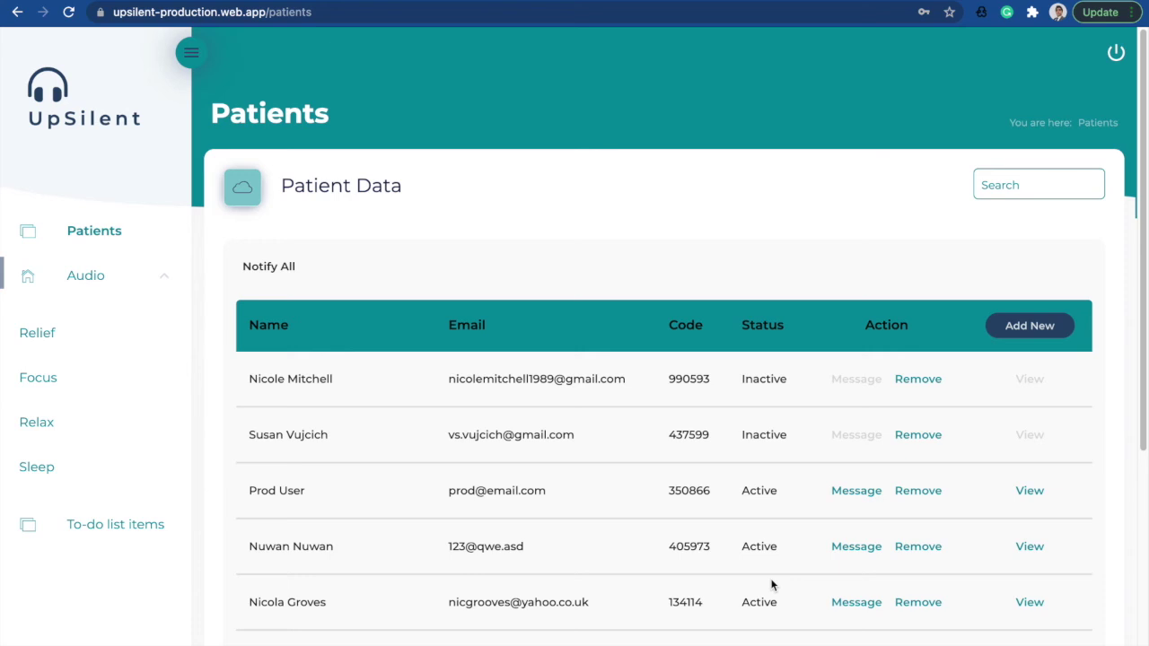
# Step: View the sixth patient's record and scroll down to its App Usage charts
pyautogui.scroll(-3, 771, 585)
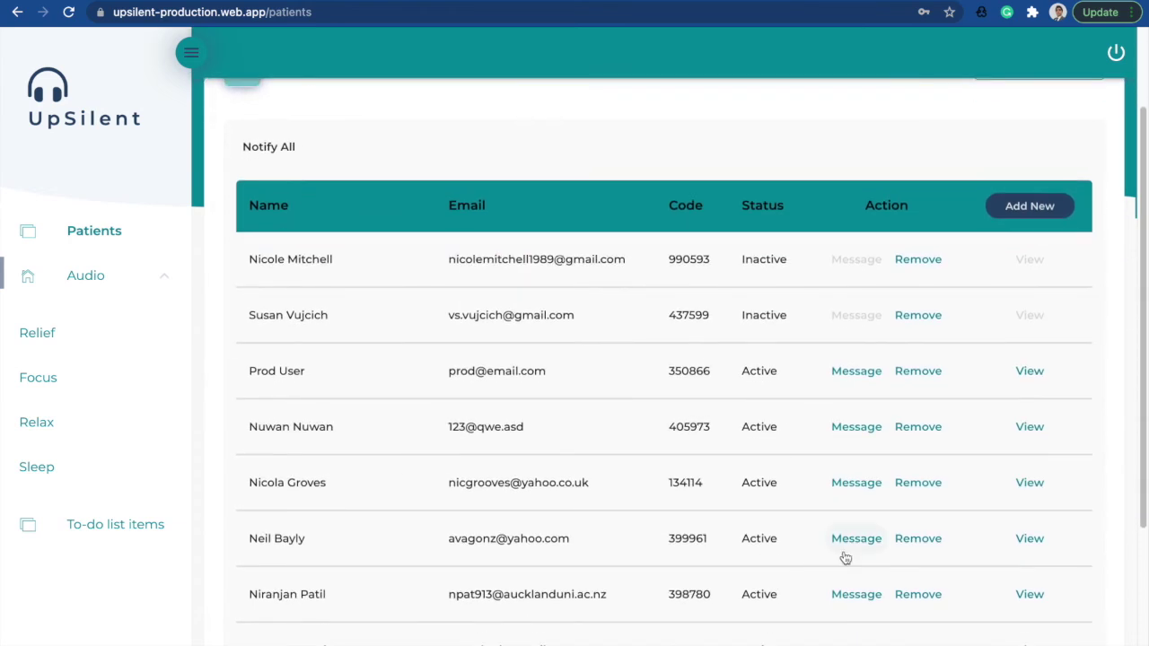
pyautogui.click(1028, 539)
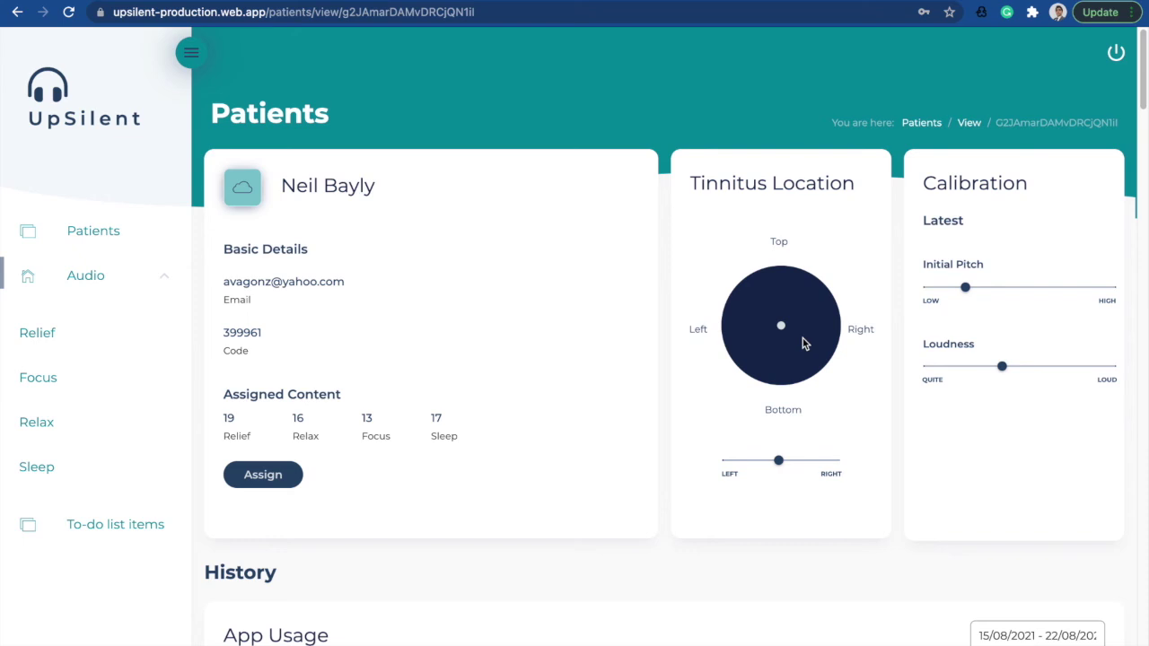
pyautogui.scroll(-3, 804, 344)
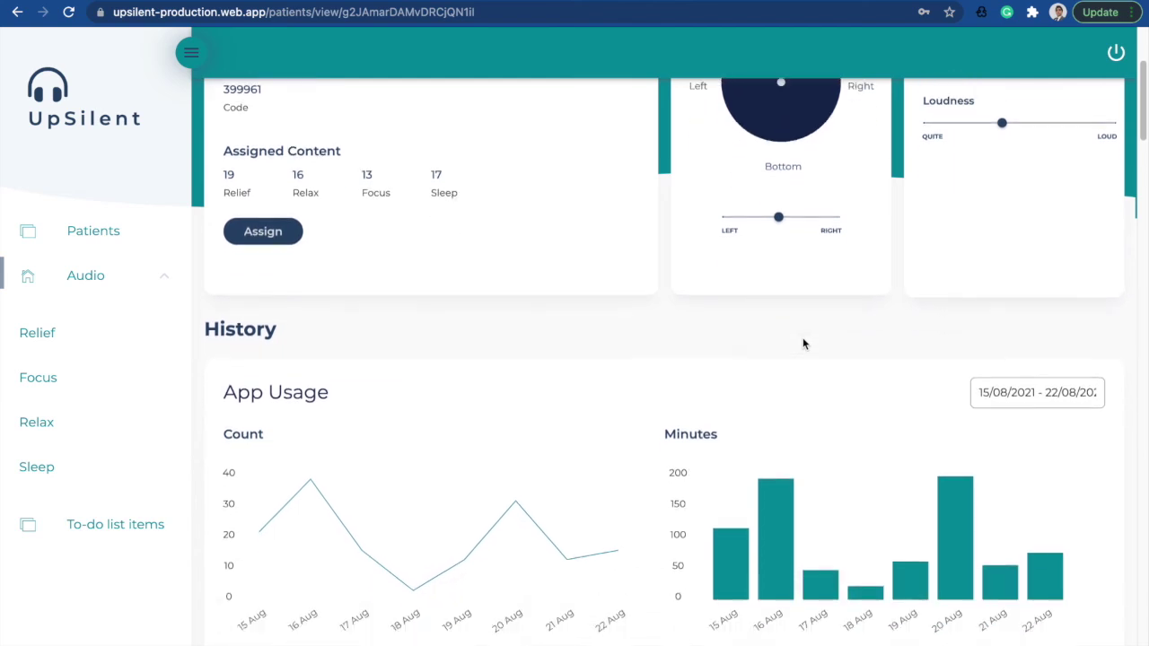
pyautogui.scroll(-1, 804, 344)
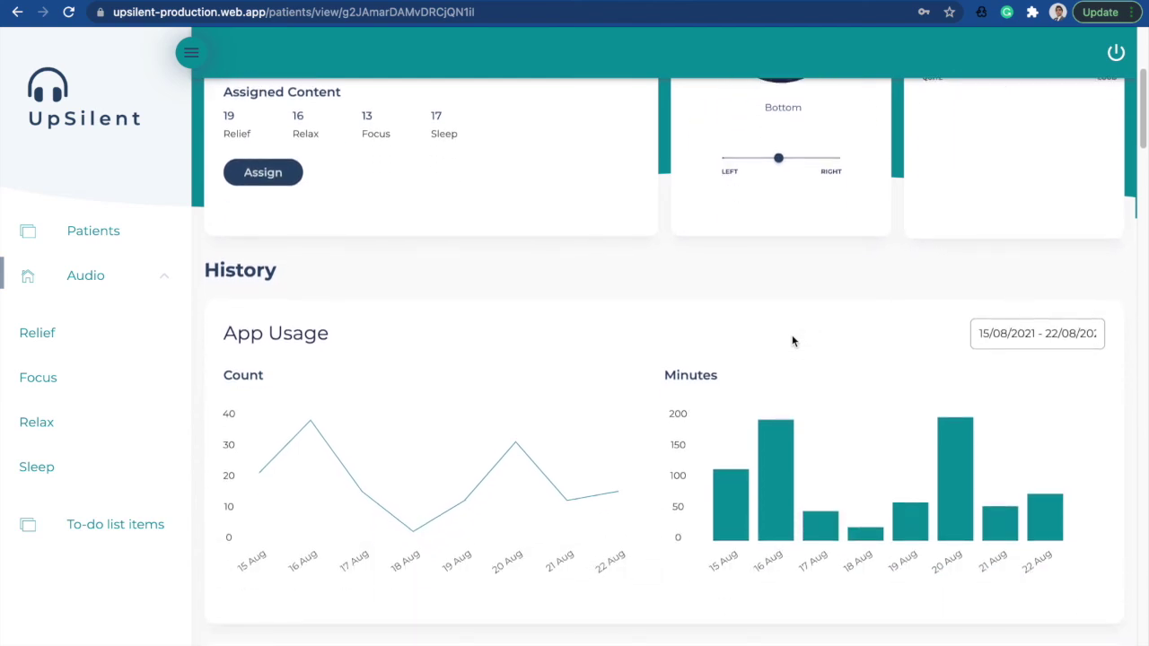
pyautogui.click(1024, 341)
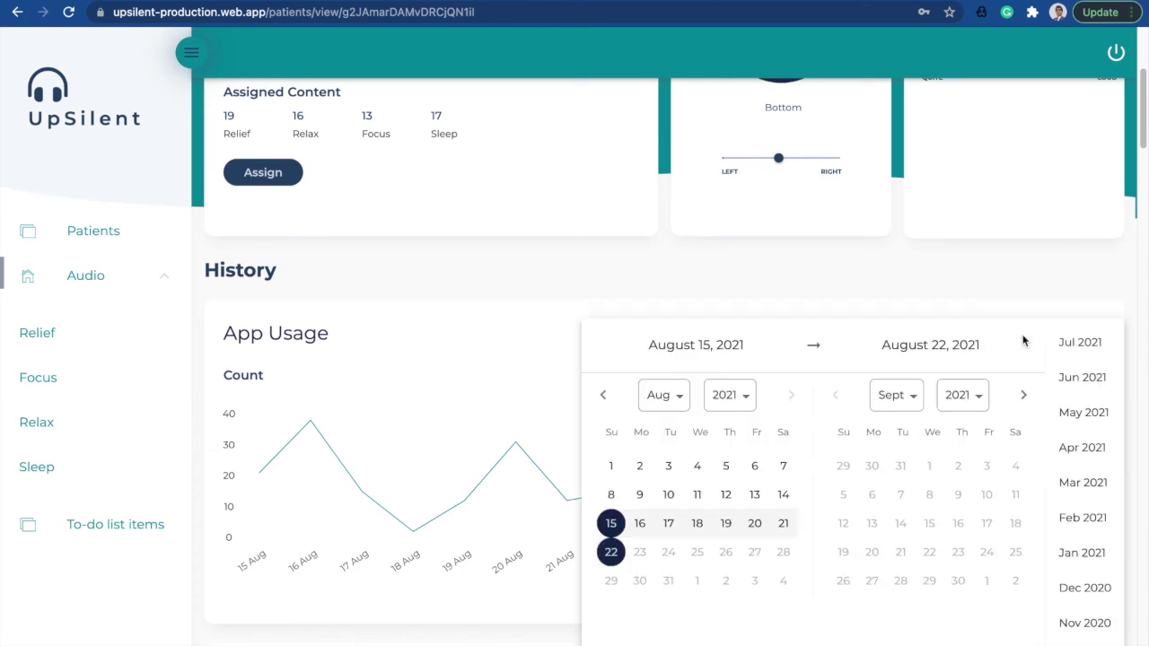
pyautogui.click(873, 259)
pyautogui.scroll(-6, 679, 363)
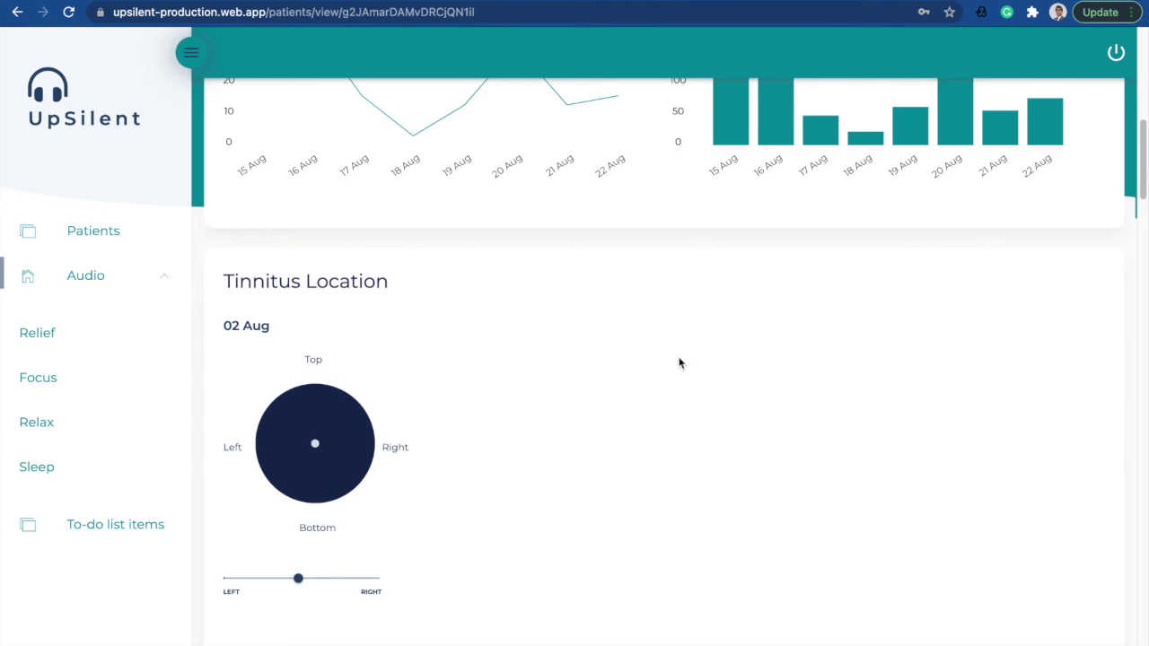
pyautogui.scroll(-5, 679, 363)
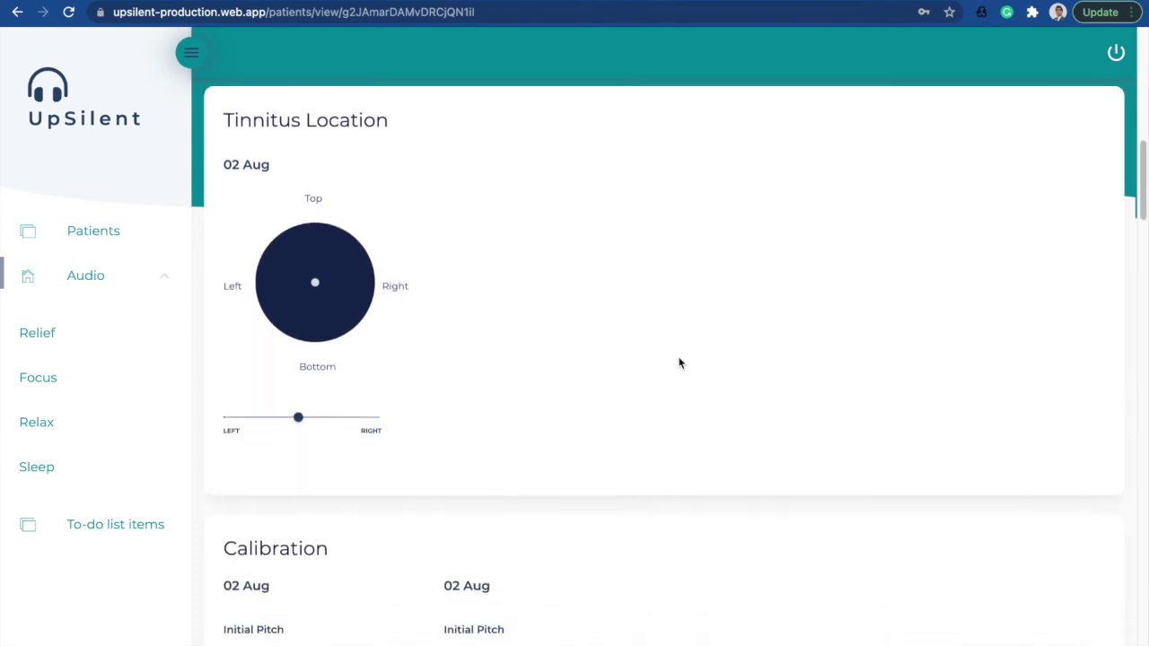
pyautogui.scroll(-4, 680, 363)
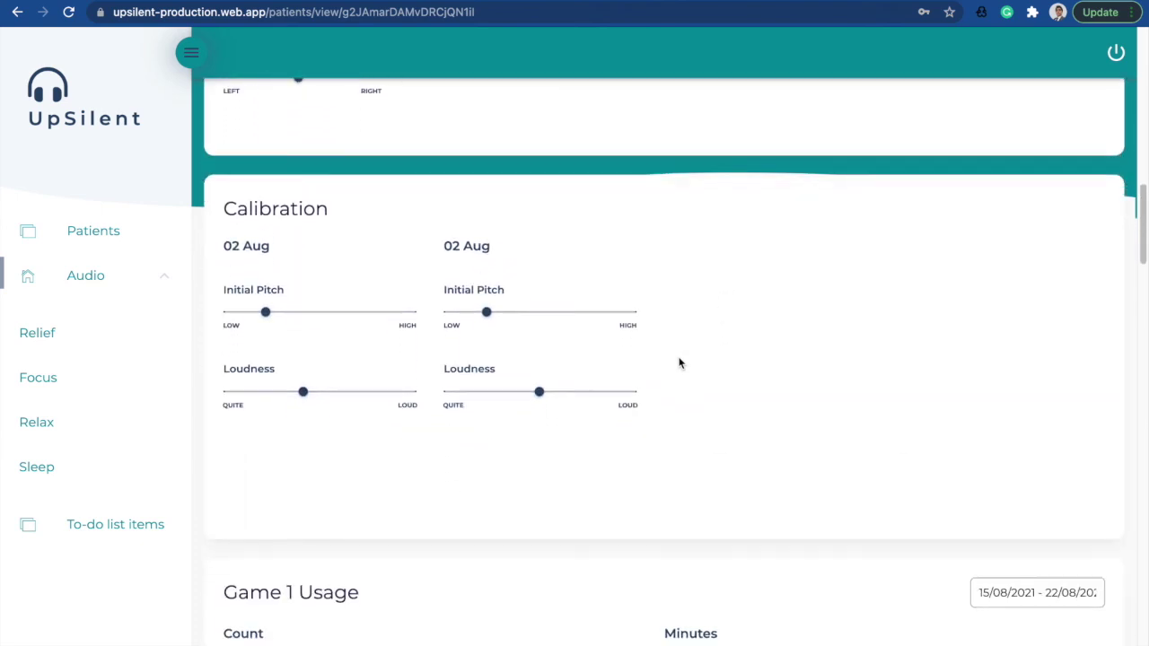
pyautogui.scroll(-4, 680, 363)
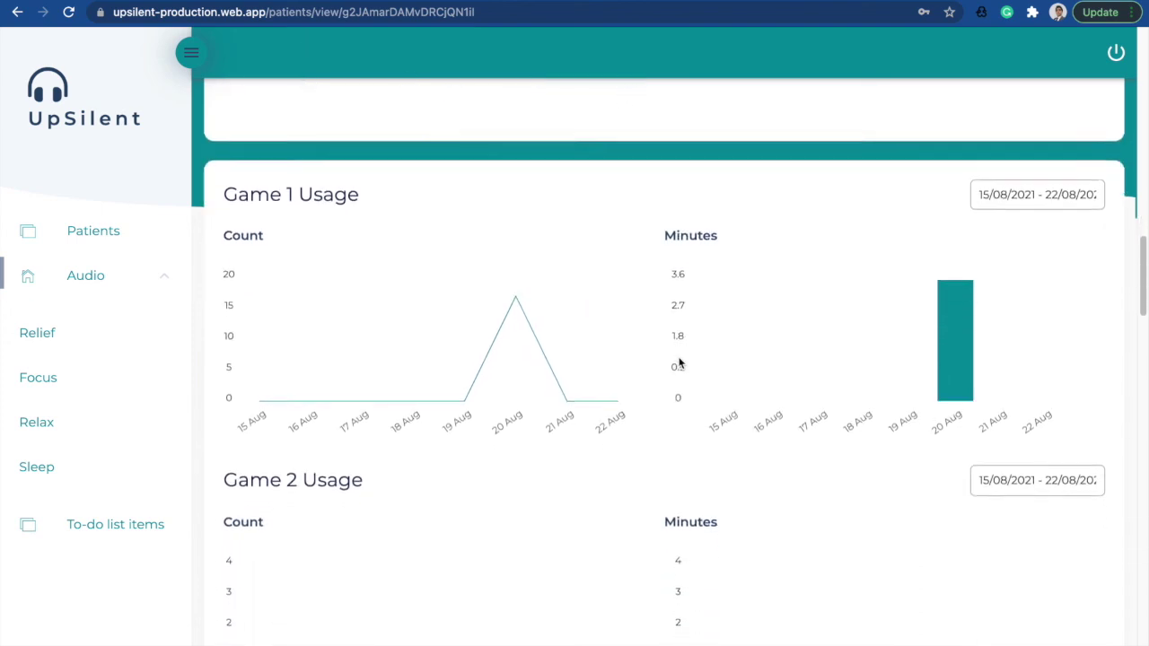
pyautogui.scroll(-5, 680, 363)
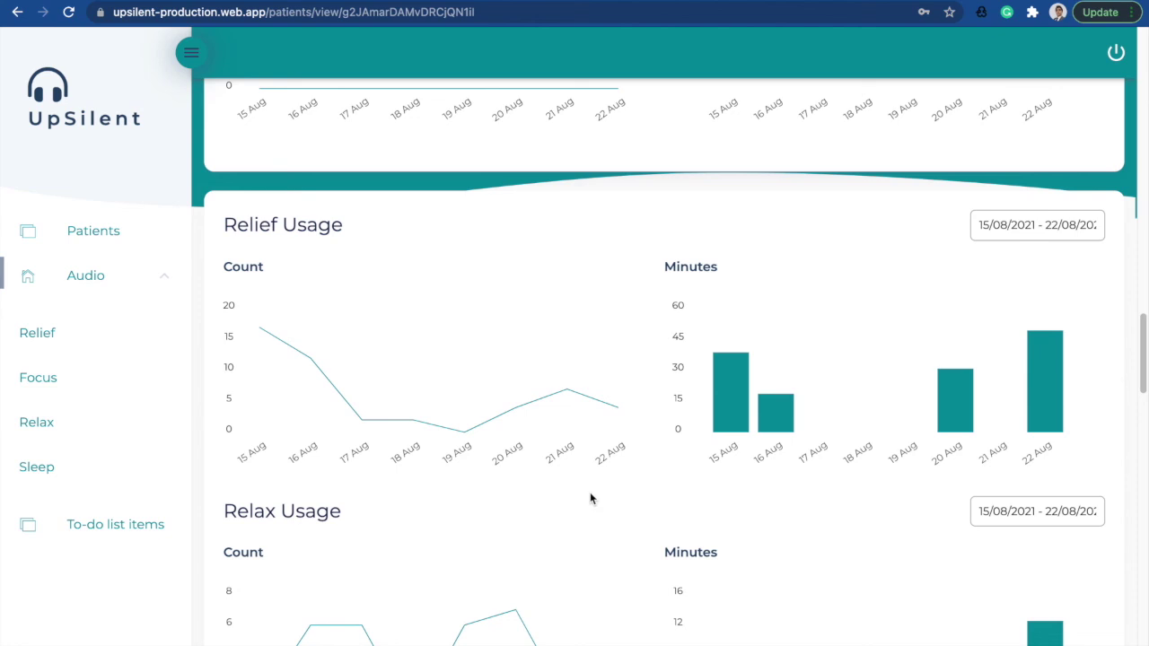
pyautogui.scroll(-5, 590, 494)
# Step: Open the Relief audio albums page, listing five albums including Colour Noises (7) and Personalized sounds (91)
pyautogui.scroll(-3, 591, 498)
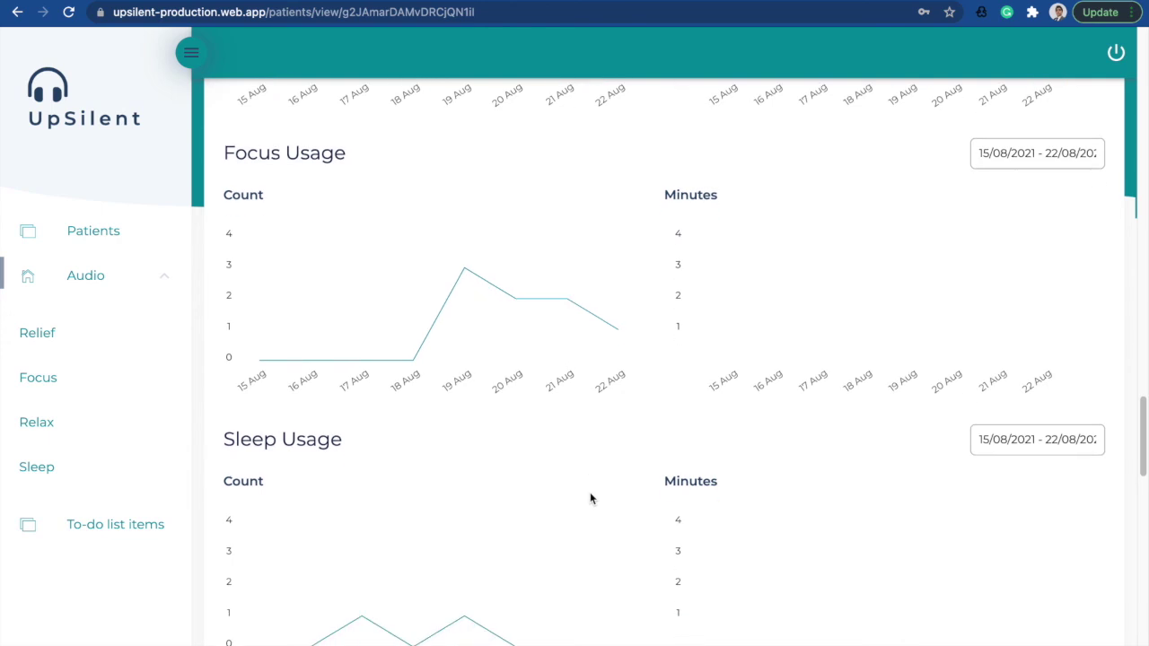
pyautogui.scroll(-2, 591, 499)
pyautogui.scroll(-2, 590, 499)
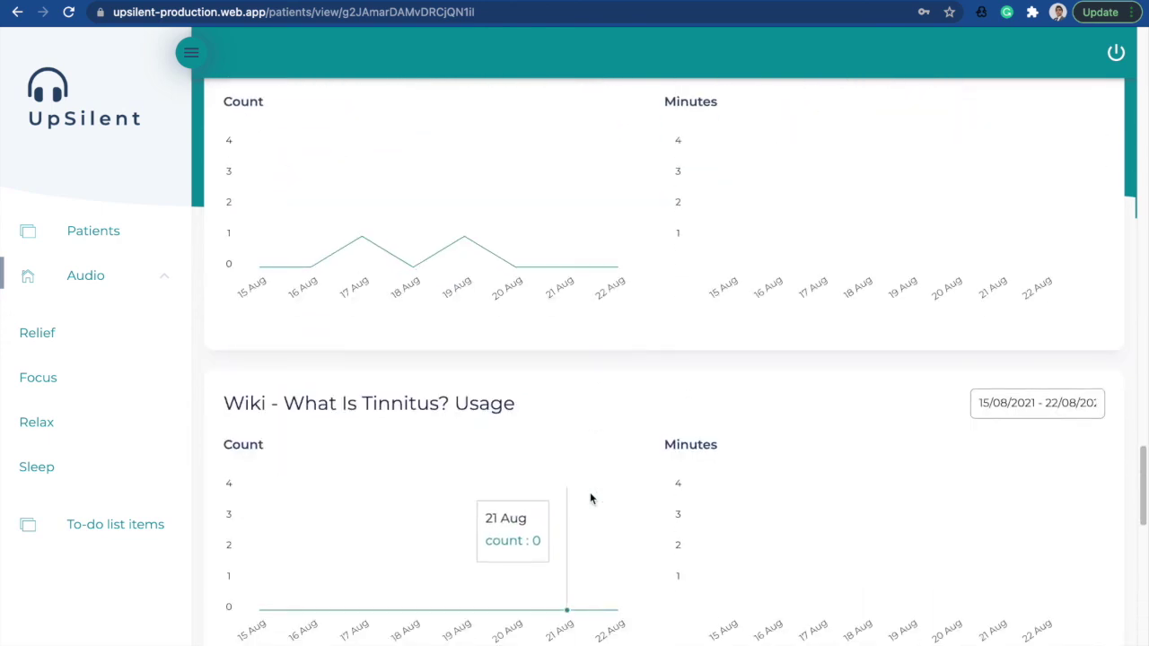
pyautogui.scroll(-1, 591, 498)
pyautogui.scroll(-2, 591, 498)
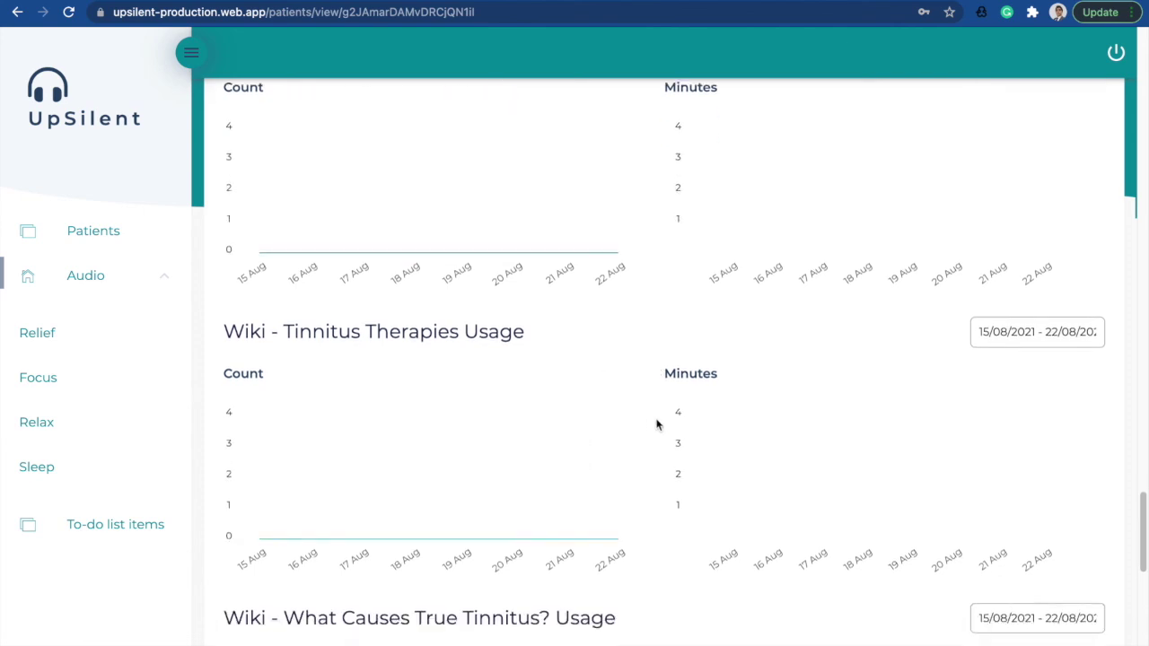
pyautogui.scroll(-5, 656, 425)
pyautogui.scroll(-4, 656, 425)
pyautogui.scroll(20, 656, 425)
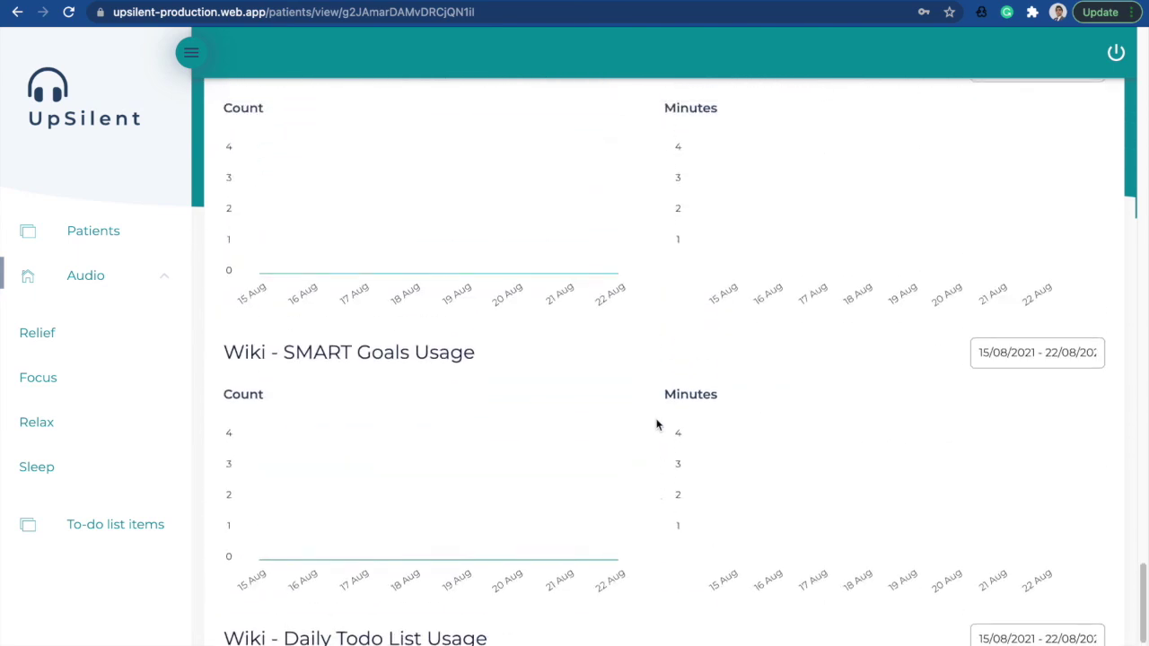
pyautogui.scroll(15, 657, 425)
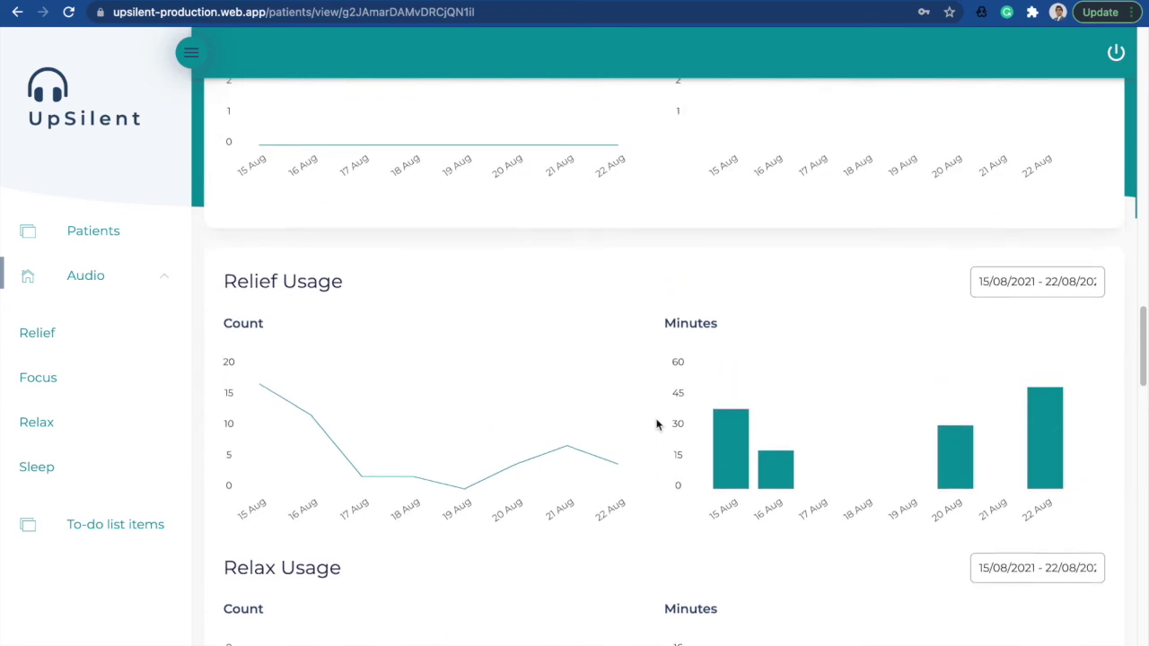
pyautogui.click(83, 332)
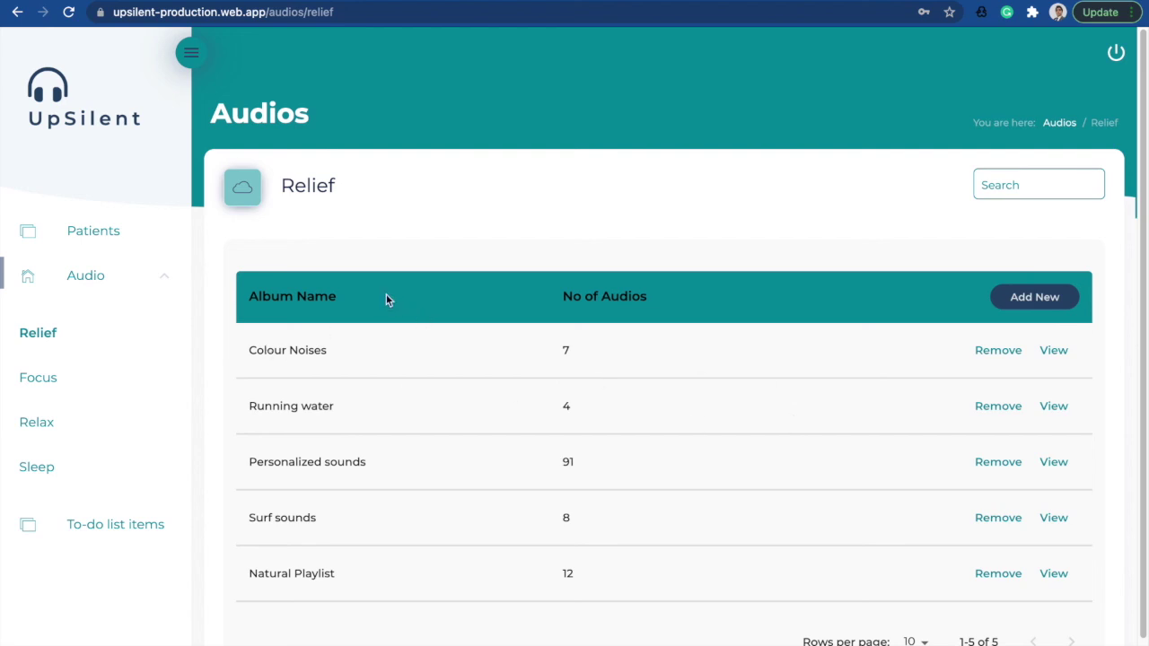
# Step: View the Colour Noises album's audio files, then the Relax audio albums
pyautogui.click(1052, 354)
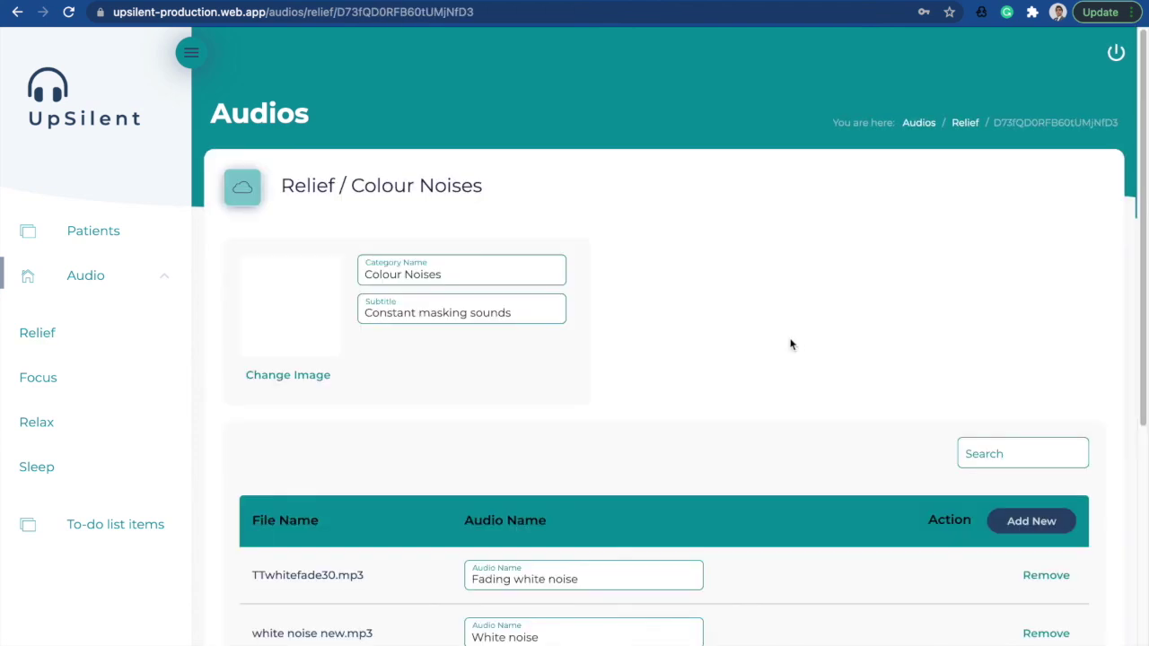
pyautogui.scroll(-5, 708, 359)
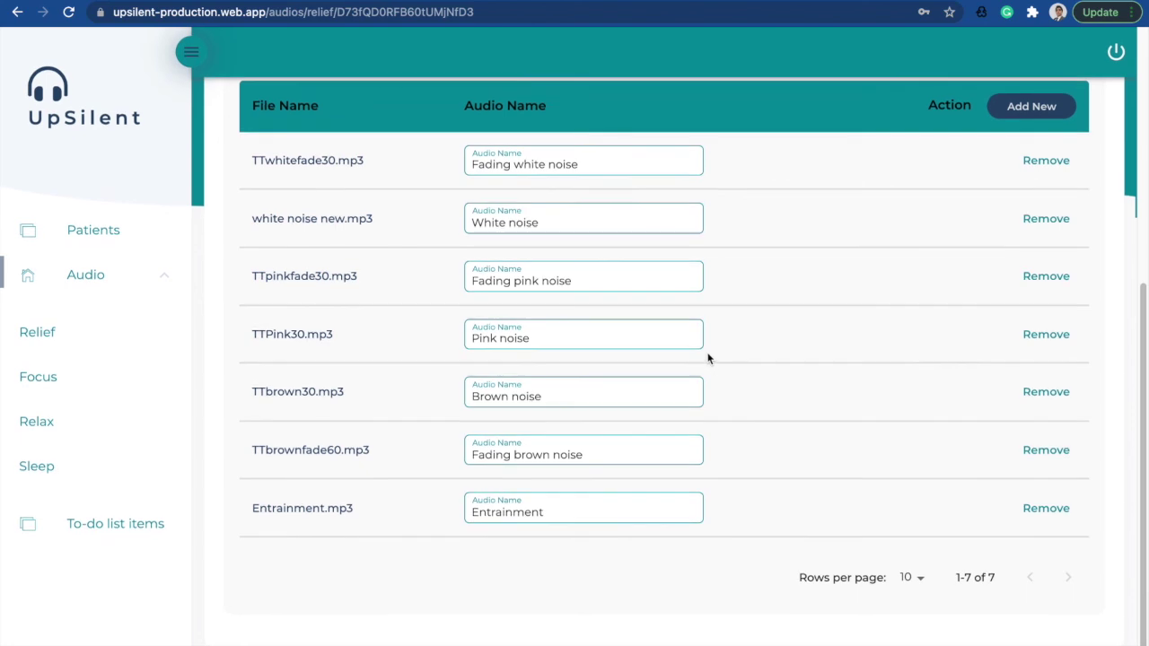
pyautogui.click(76, 436)
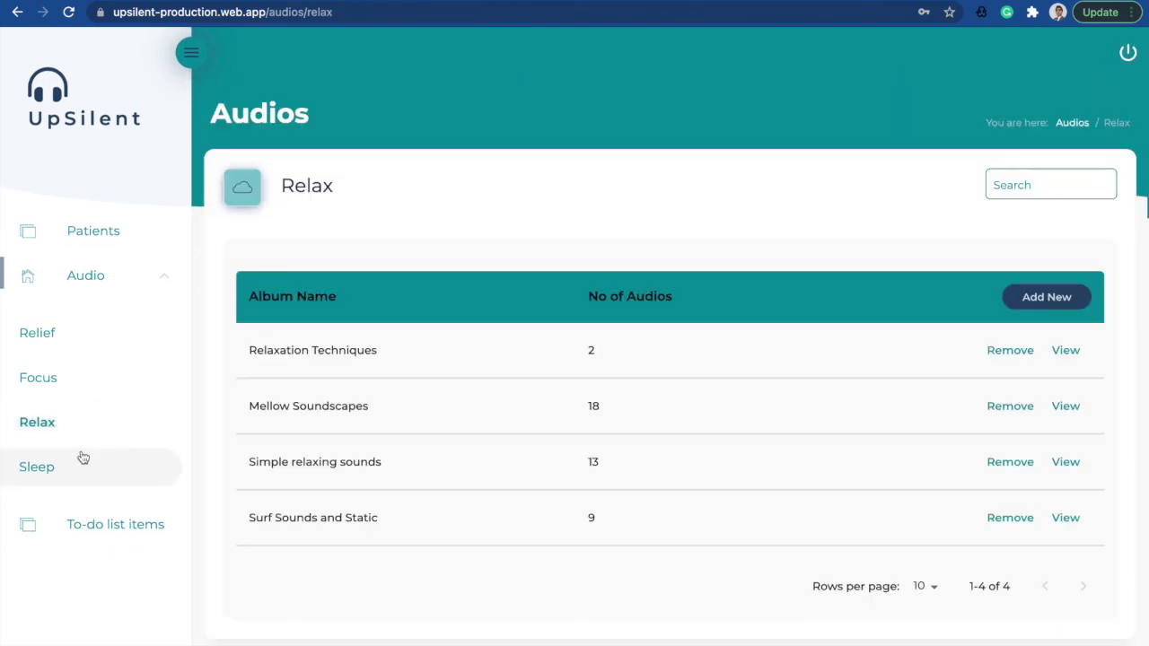
# Step: Show the five to-do items, including Training games, Attention training and Test app
pyautogui.click(112, 525)
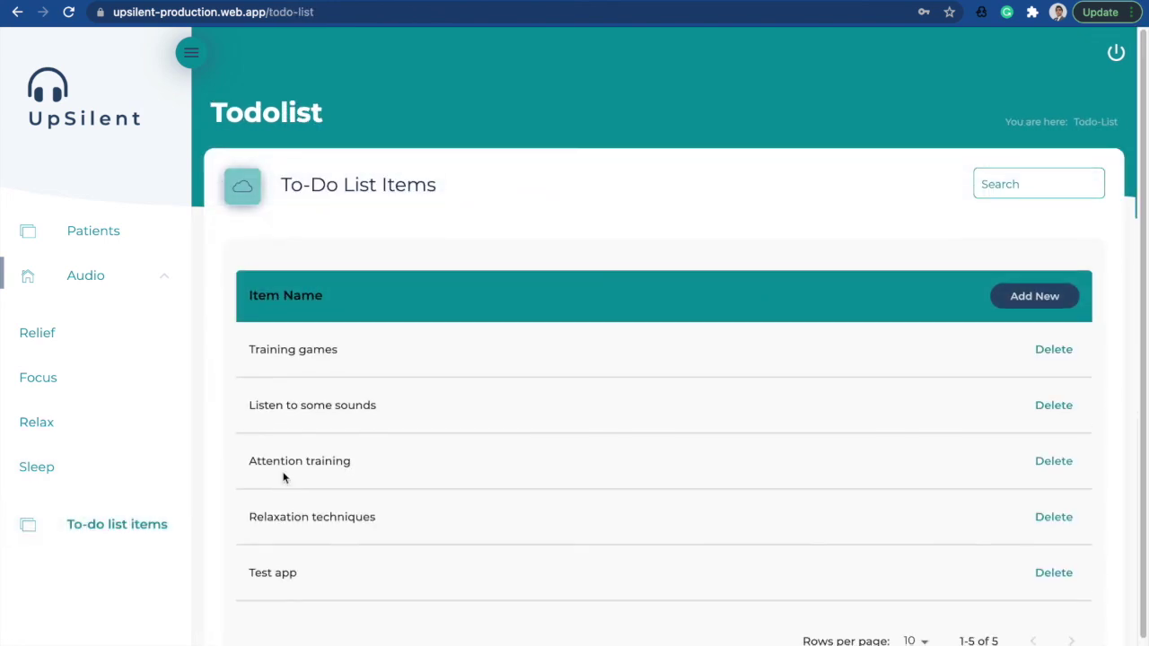
pyautogui.scroll(-1, 283, 478)
pyautogui.scroll(1, 284, 478)
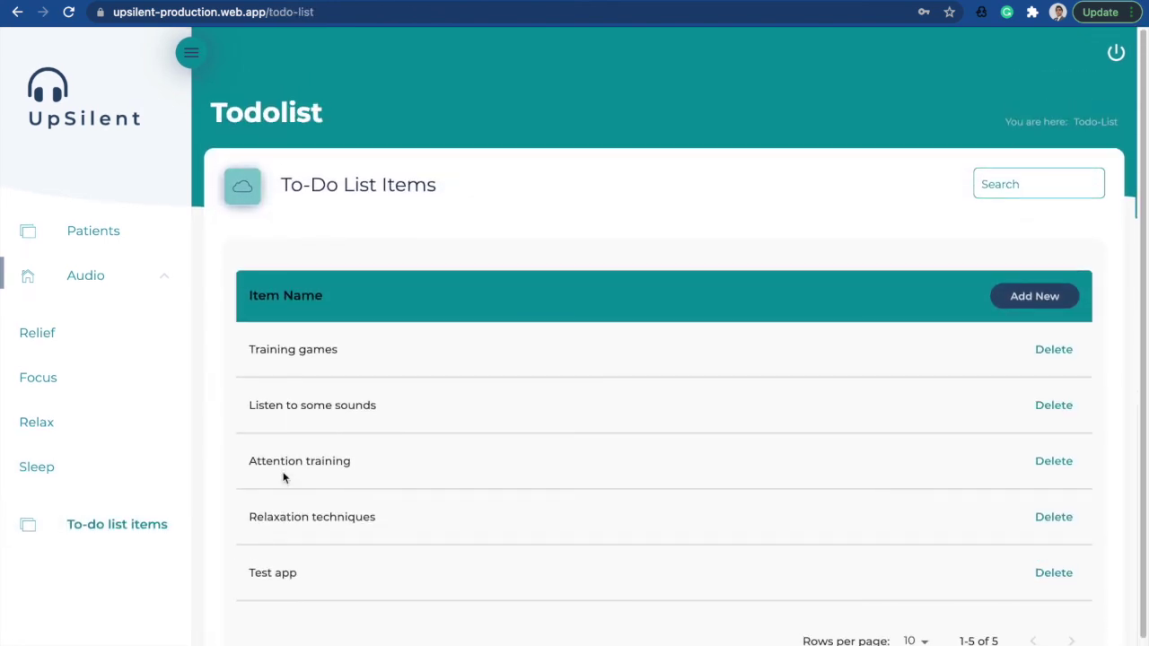